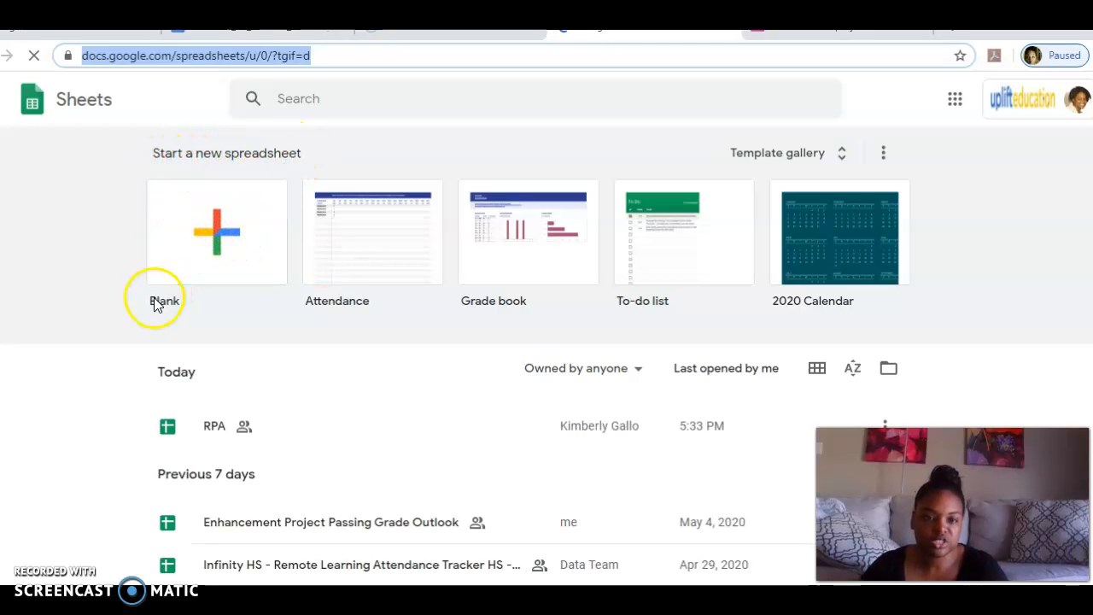
Create a blank spreadsheet and name it Cash investments.
click(215, 232)
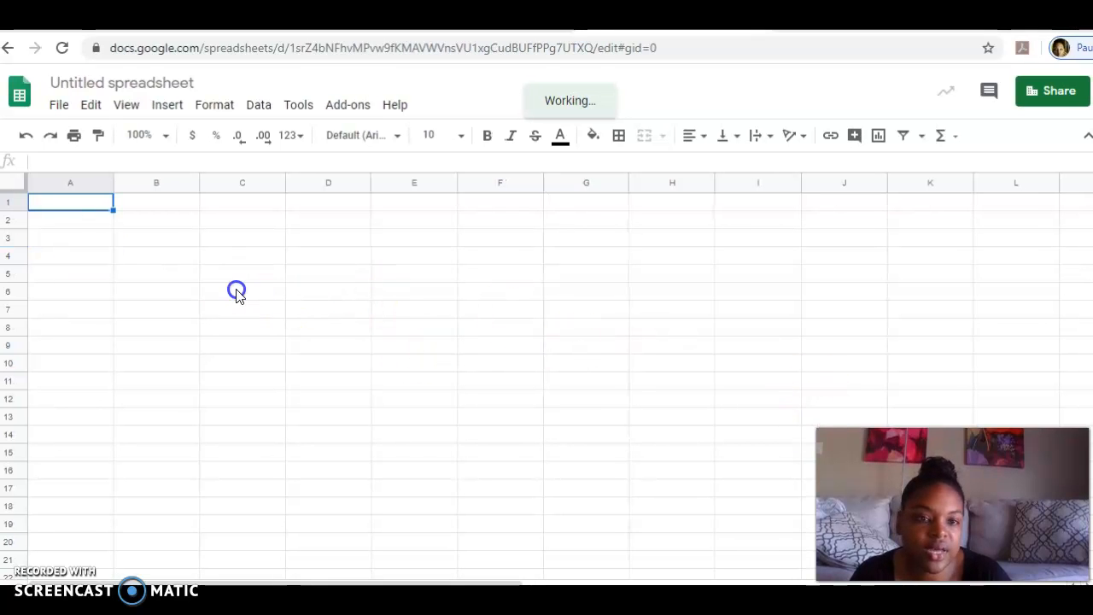
click(110, 82)
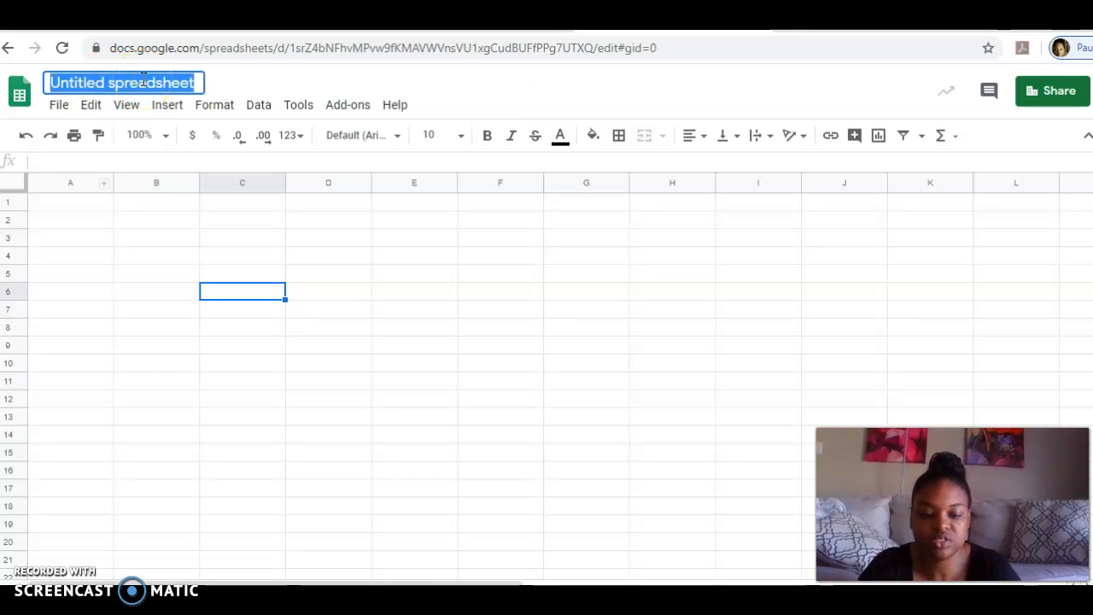
text(Cash investm)
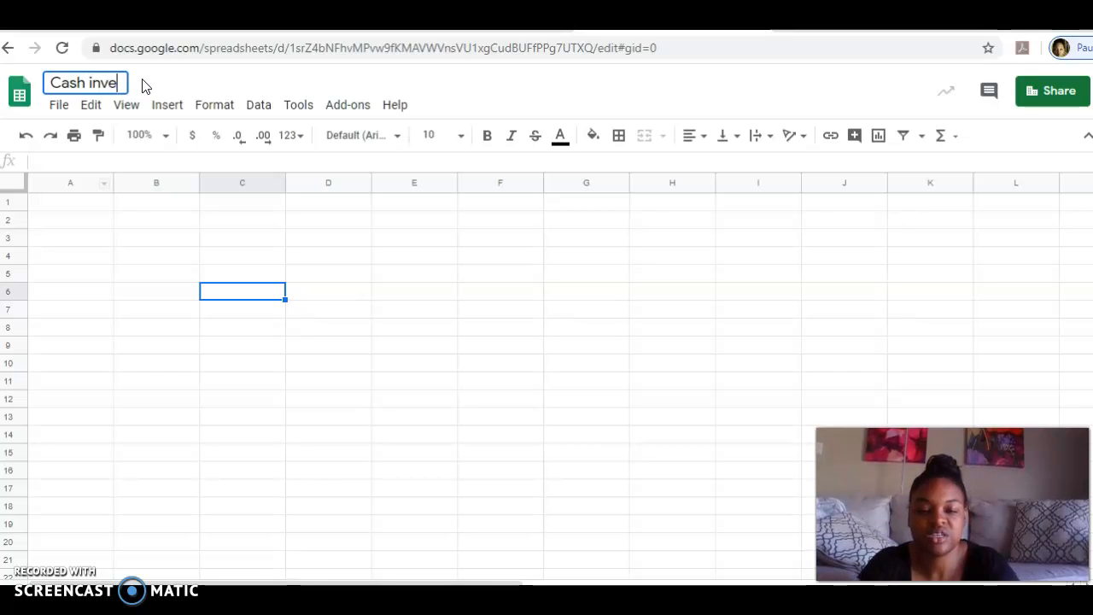
click(95, 210)
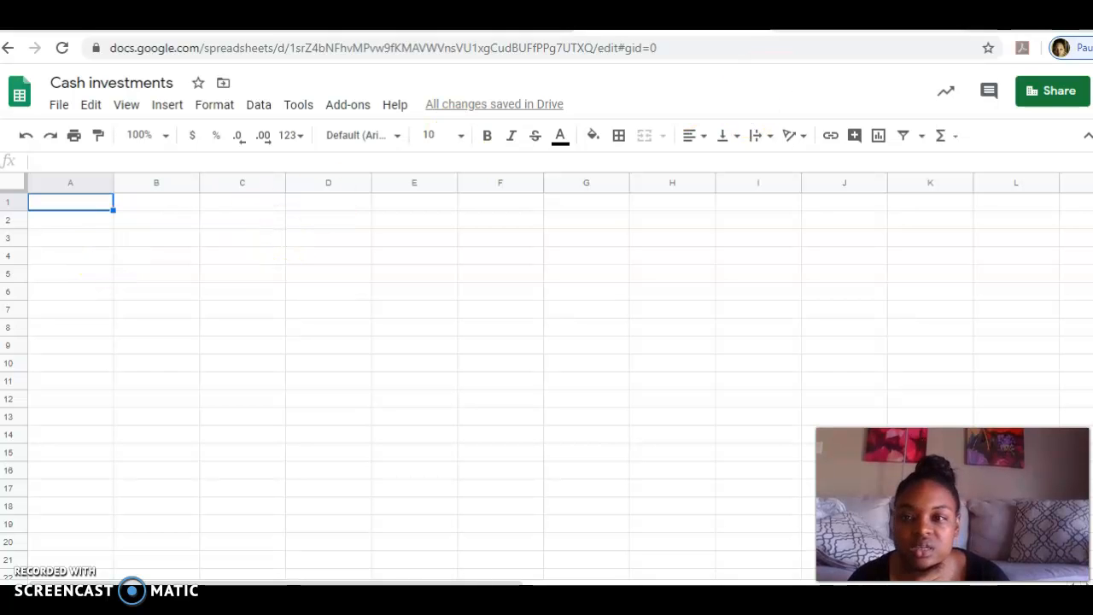
Review the cash investment instructions and the continuously compounded interest formula in Enhancement project 2020.docx.
click(854, 20)
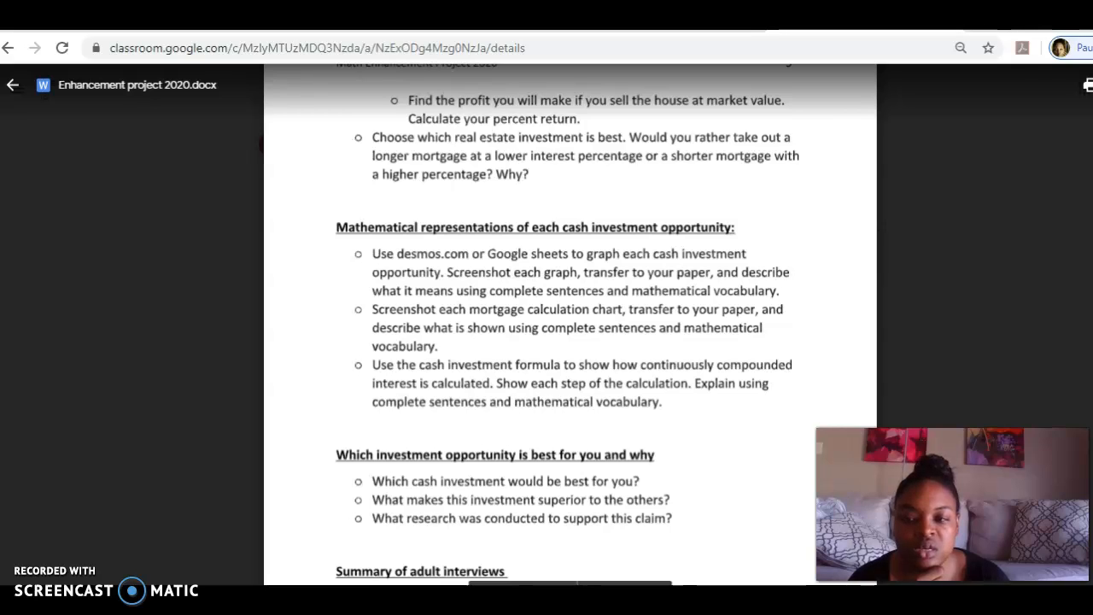
scroll(570, 324, up, 6)
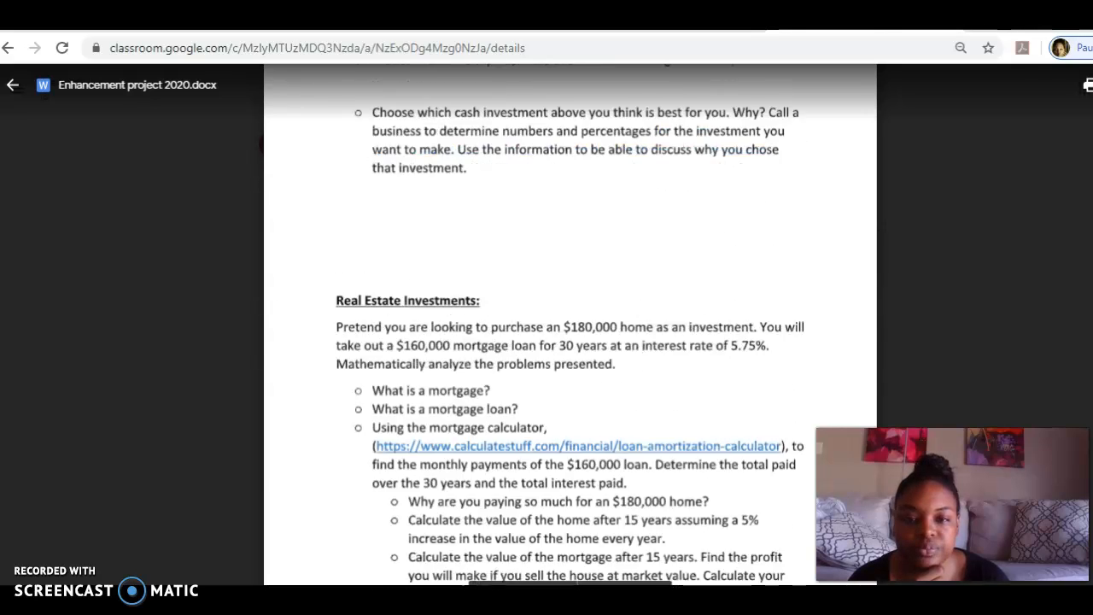
scroll(571, 325, up, 5)
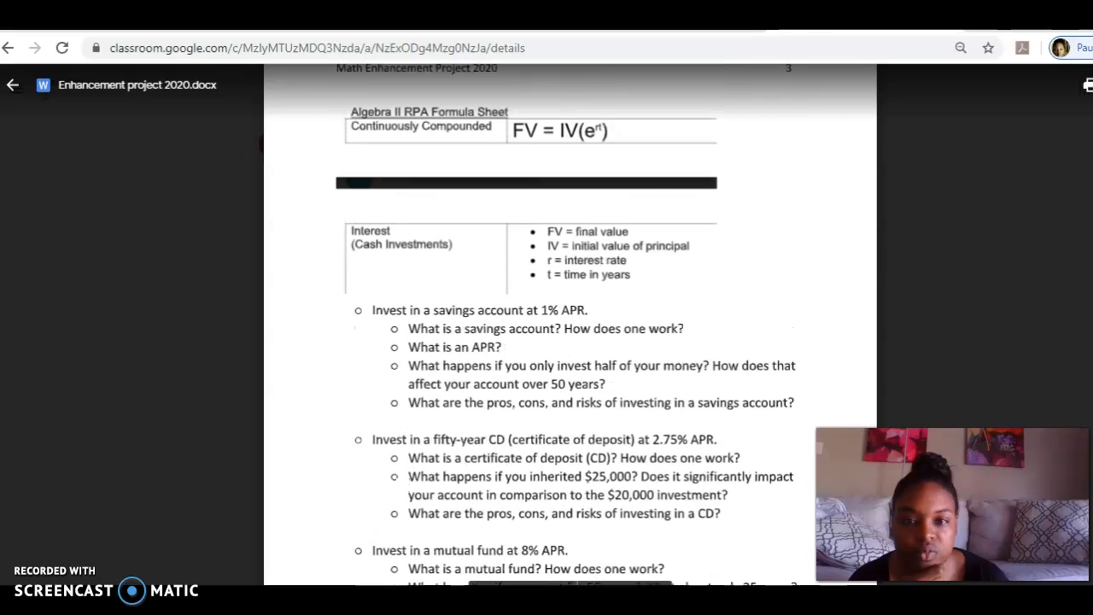
scroll(571, 324, up, 4)
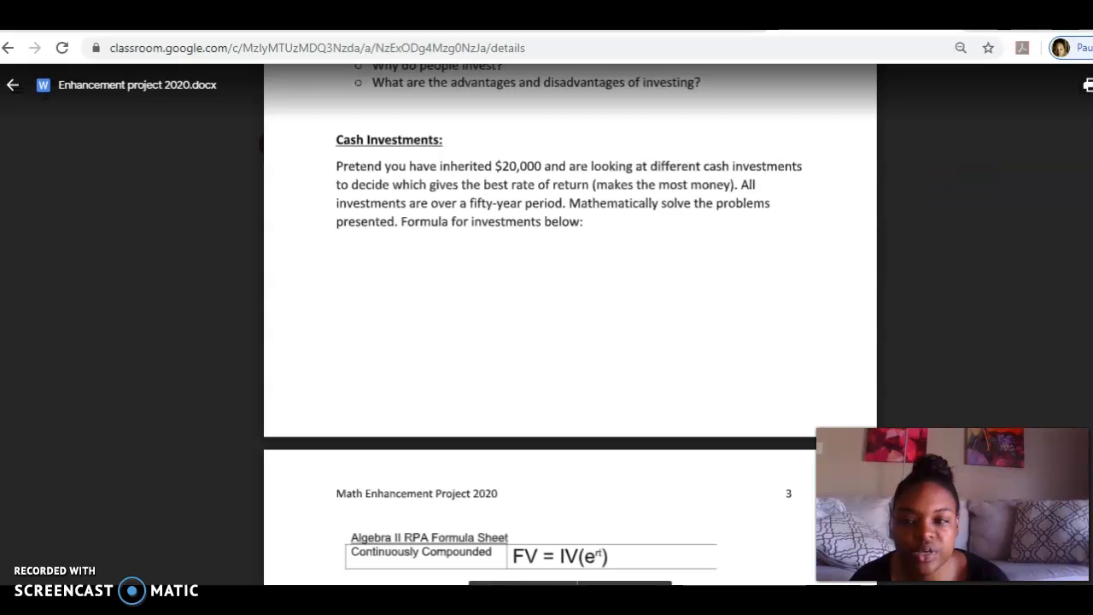
scroll(569, 341, down, 4)
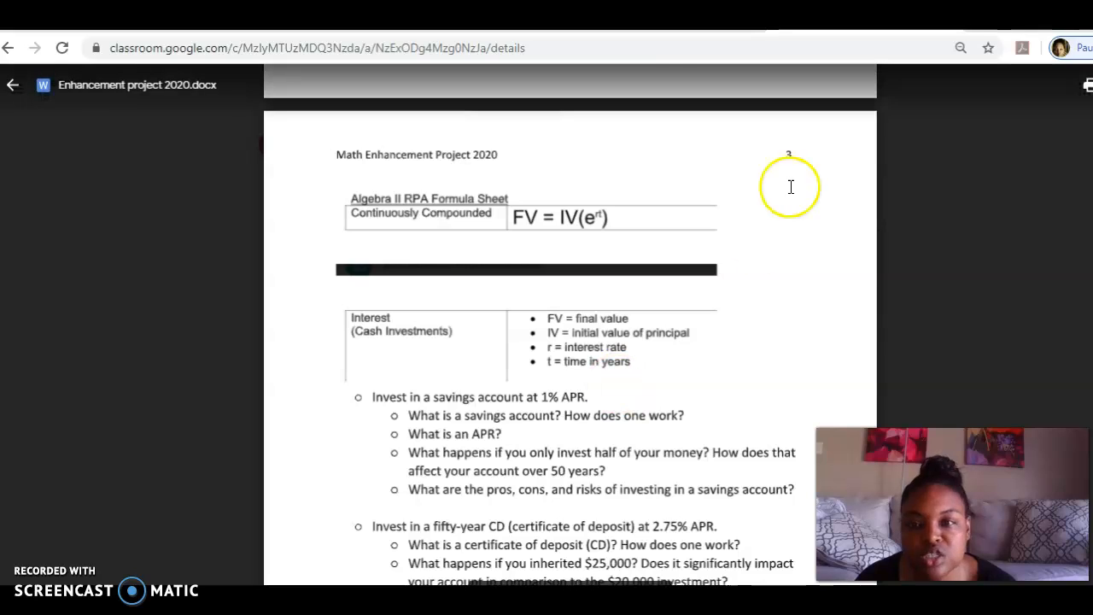
Return to the Cash investments spreadsheet and enter the heading Interest in A2 with the rate 0.01 in A3.
click(656, 24)
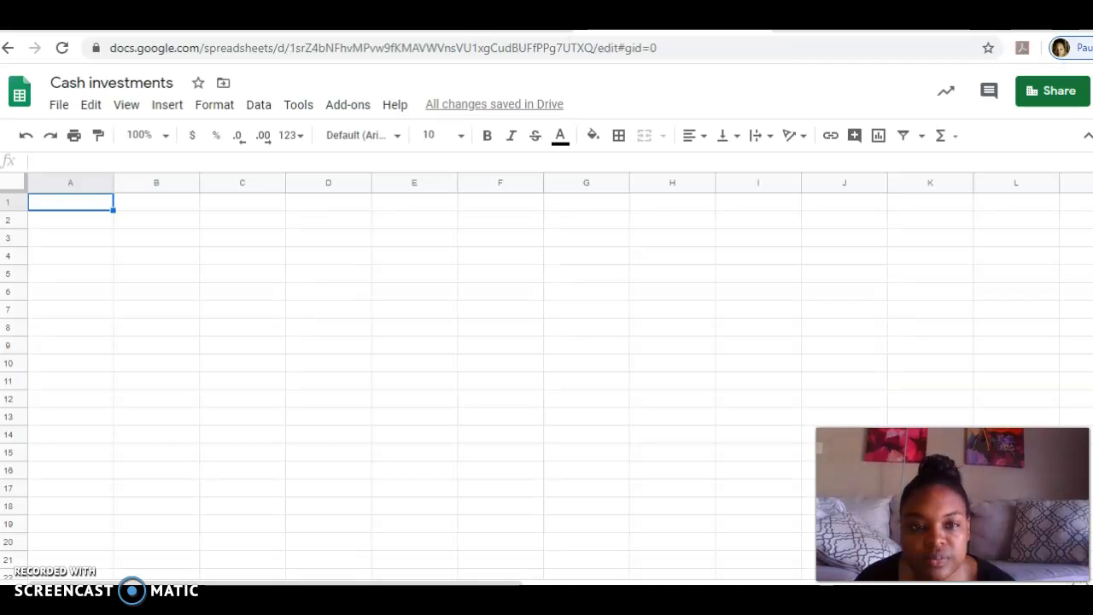
click(77, 224)
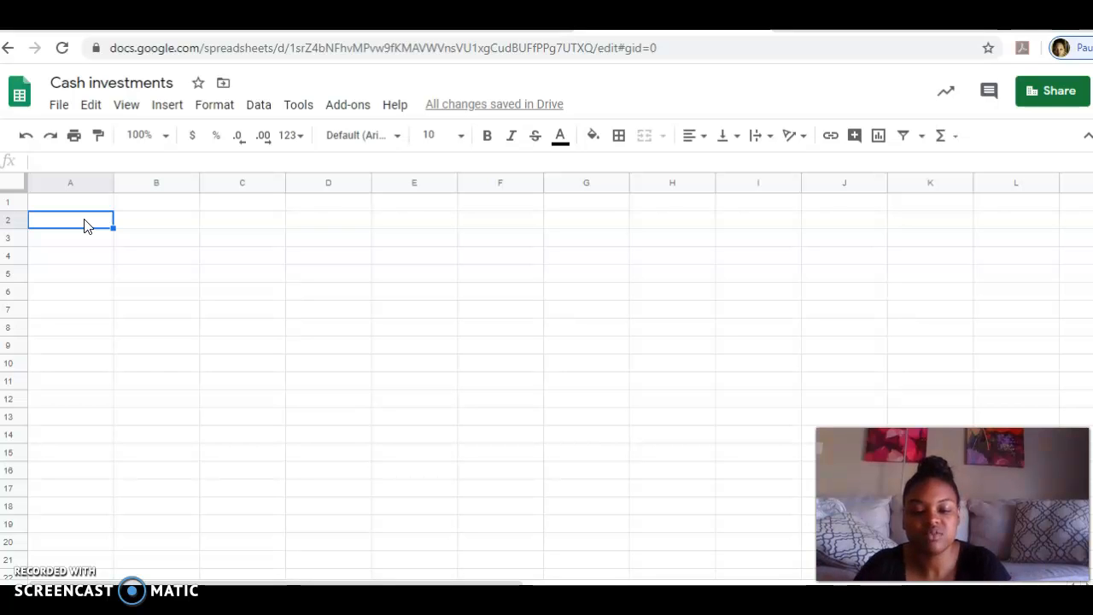
double_click(85, 221)
text(Interest)
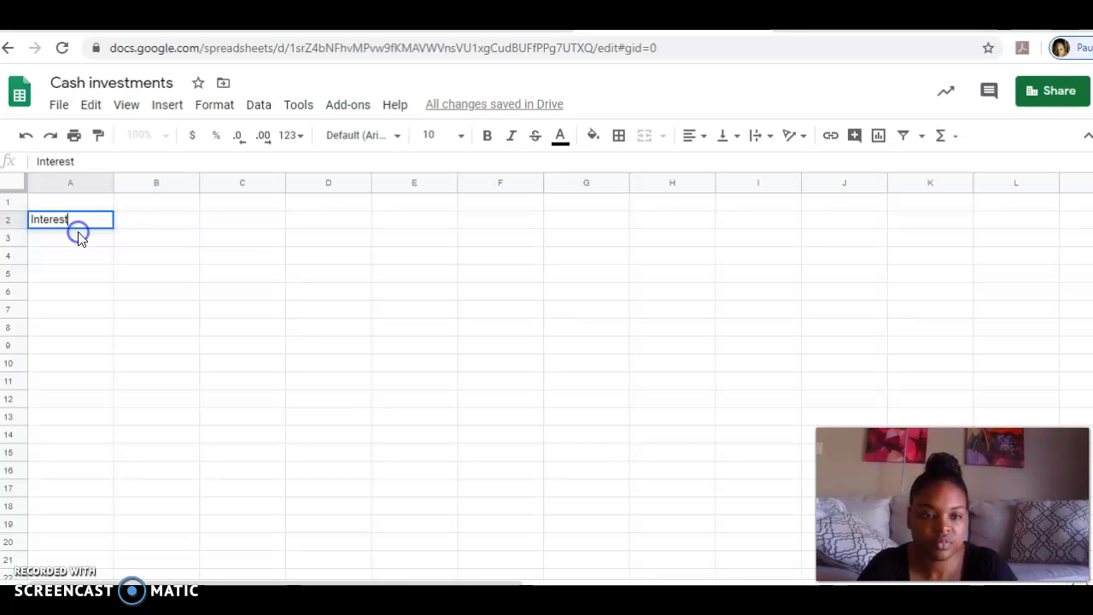
click(78, 236)
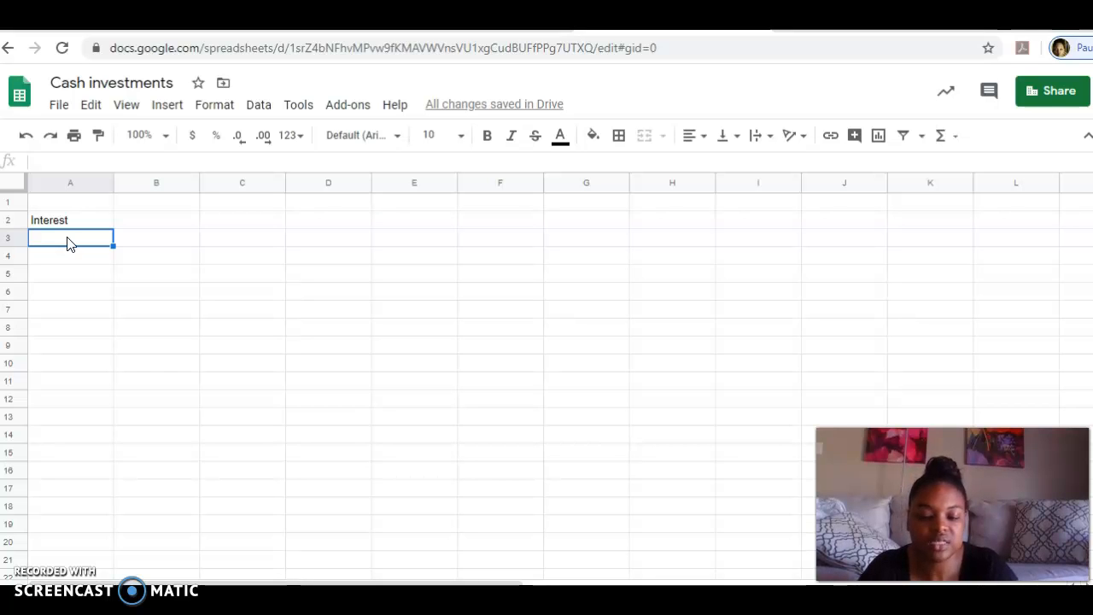
text(0.01)
click(125, 245)
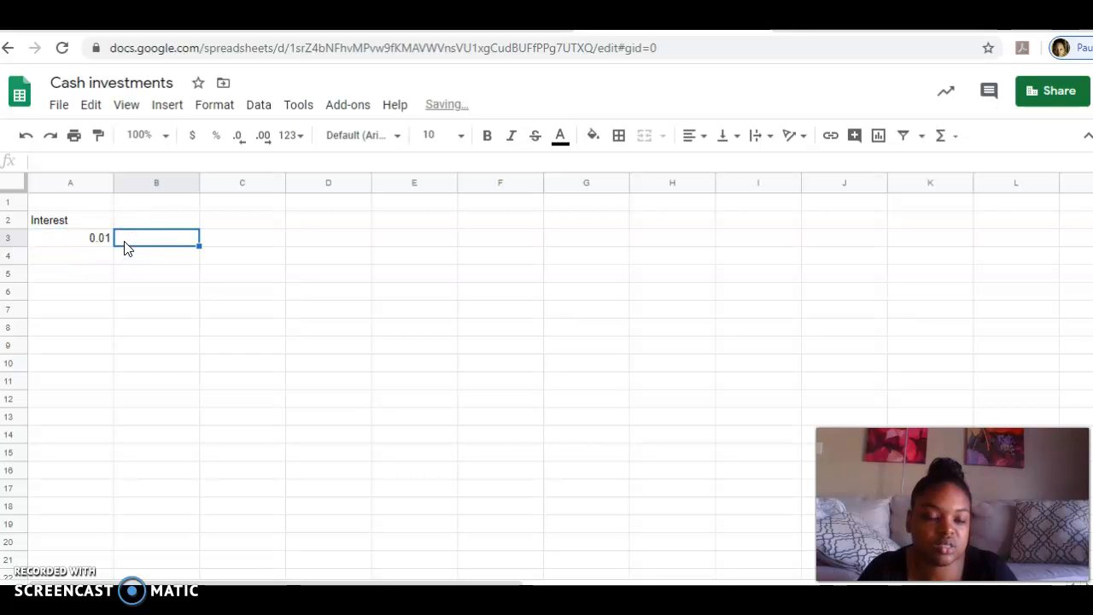
Label the 0.01 interest rate as savings in cell B3.
click(73, 242)
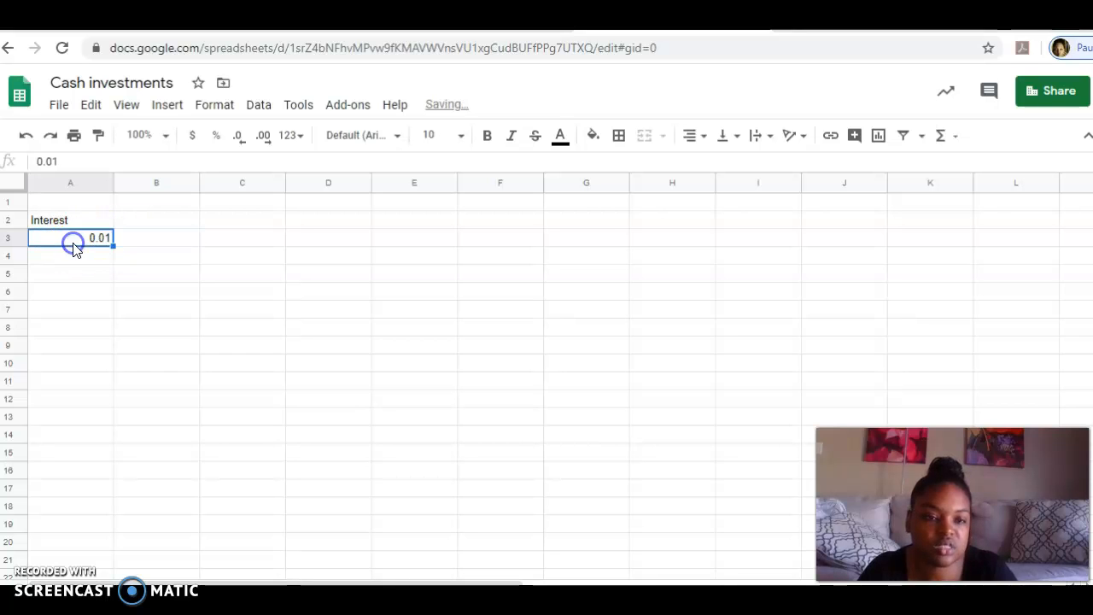
click(125, 244)
text(savig)
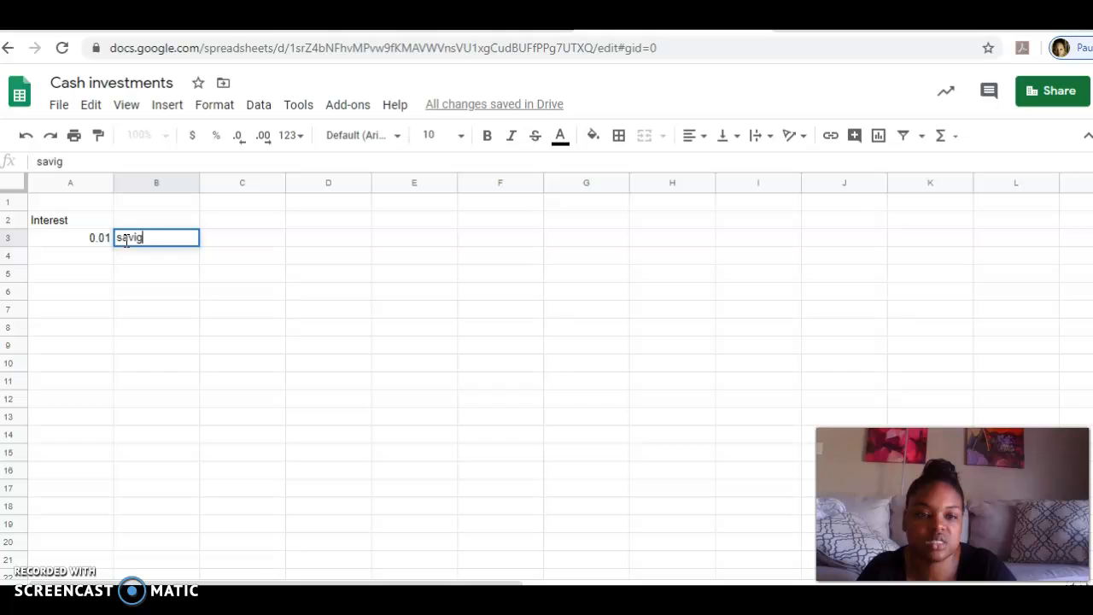
key(BackSpace)
text(ngs)
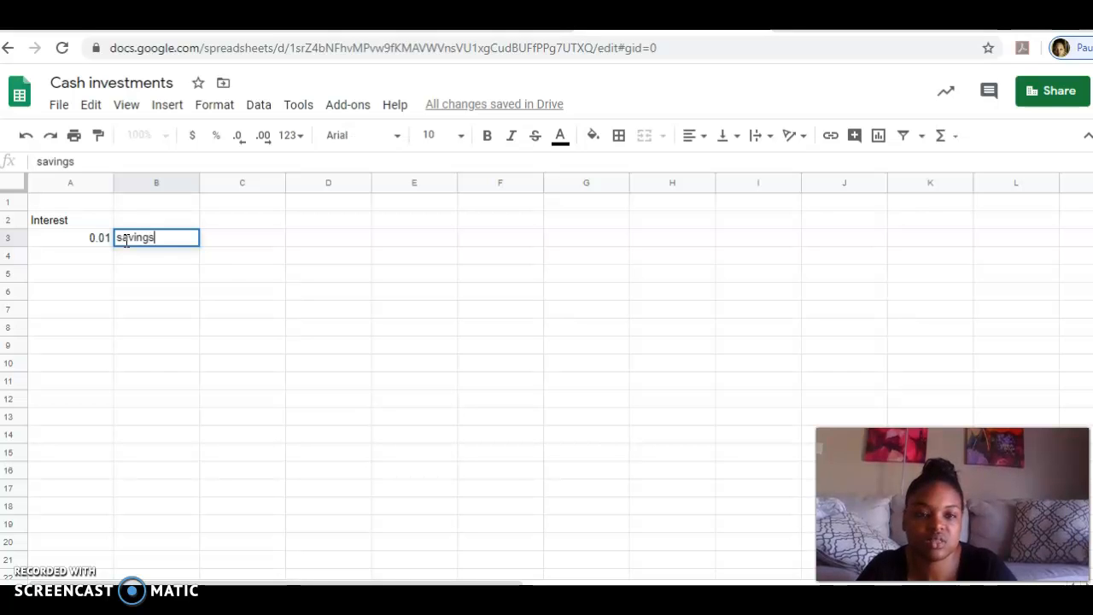
click(95, 258)
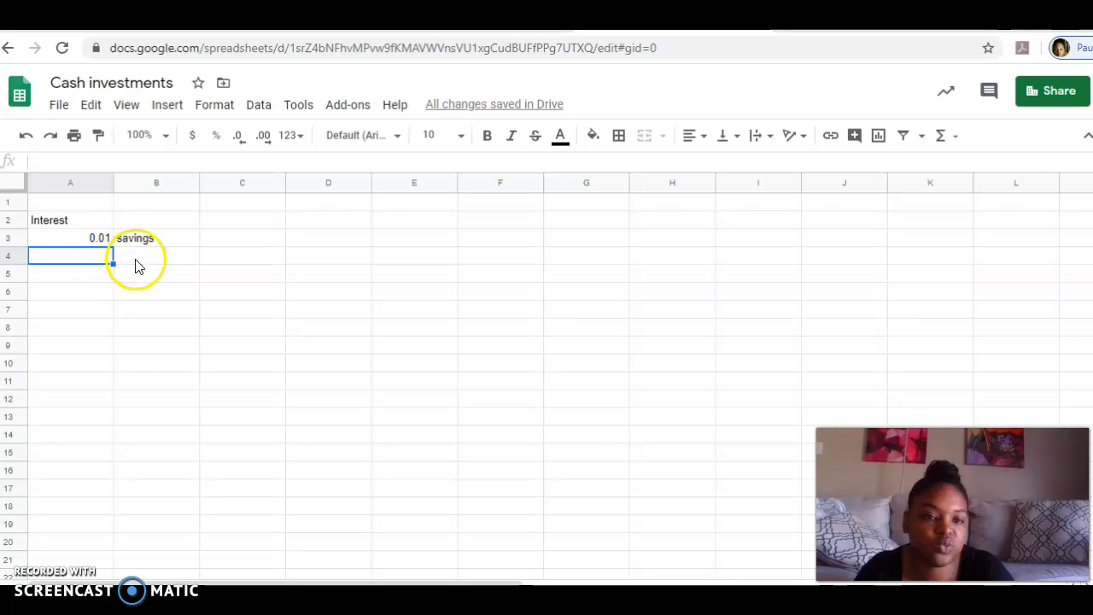
click(85, 242)
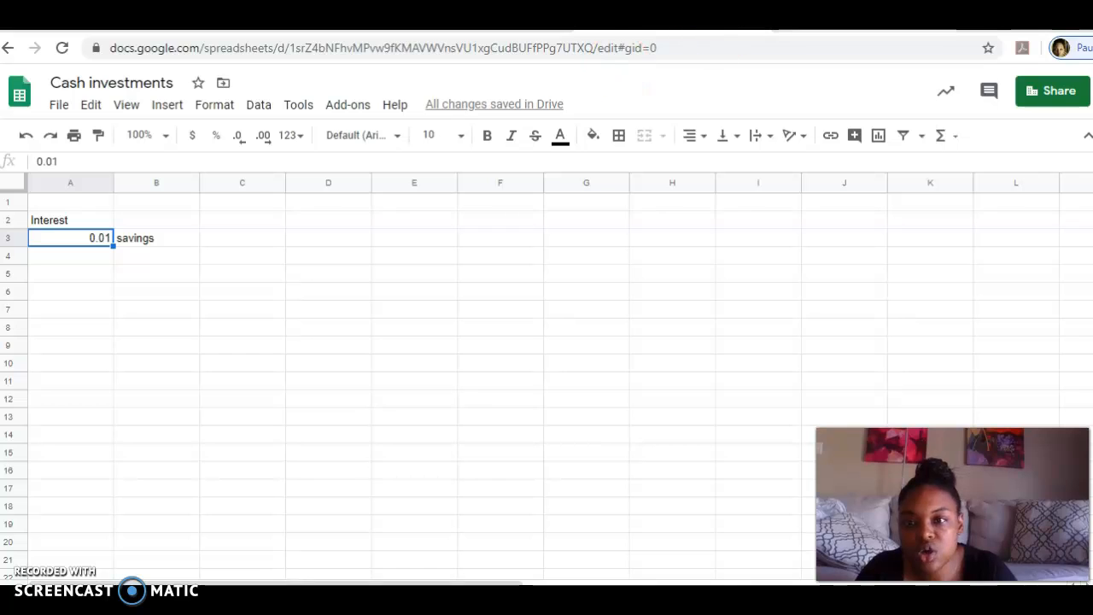
Look up the continuously compounded formula in the project document and write FV=IV(e^rt) in cell C2 of the spreadsheet.
click(803, 24)
click(525, 219)
mouse_move(526, 219)
mouse_down()
mouse_move(615, 220)
mouse_move(512, 220)
mouse_up()
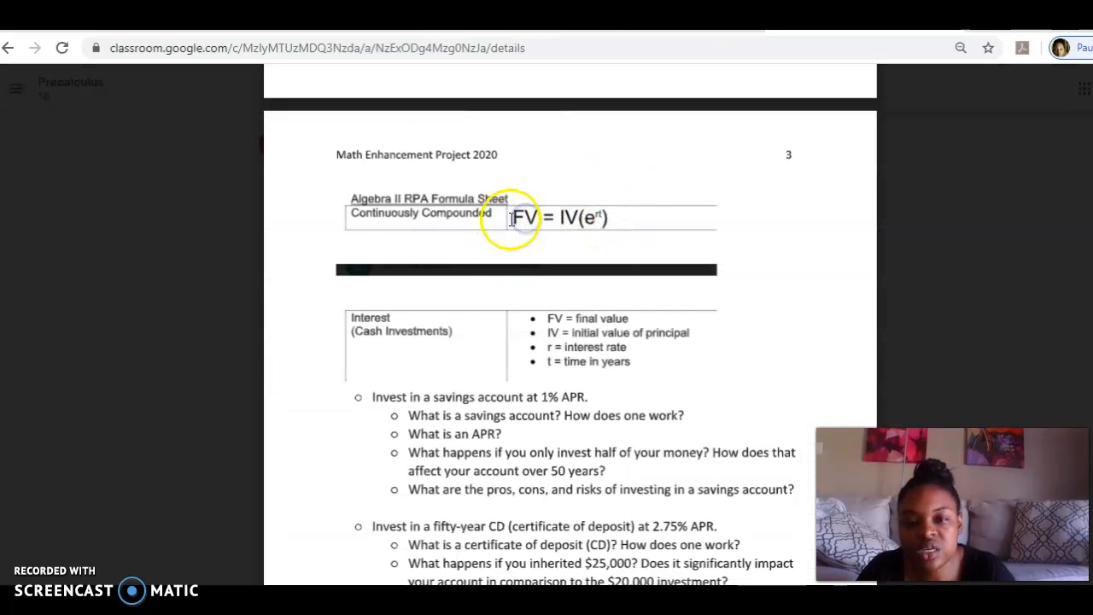
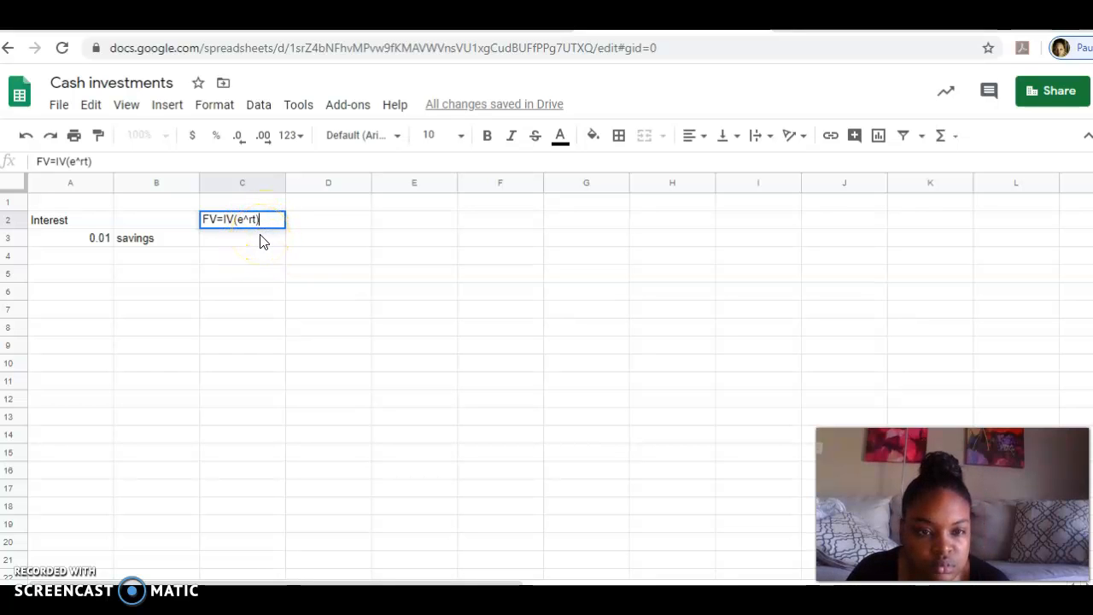
click(262, 242)
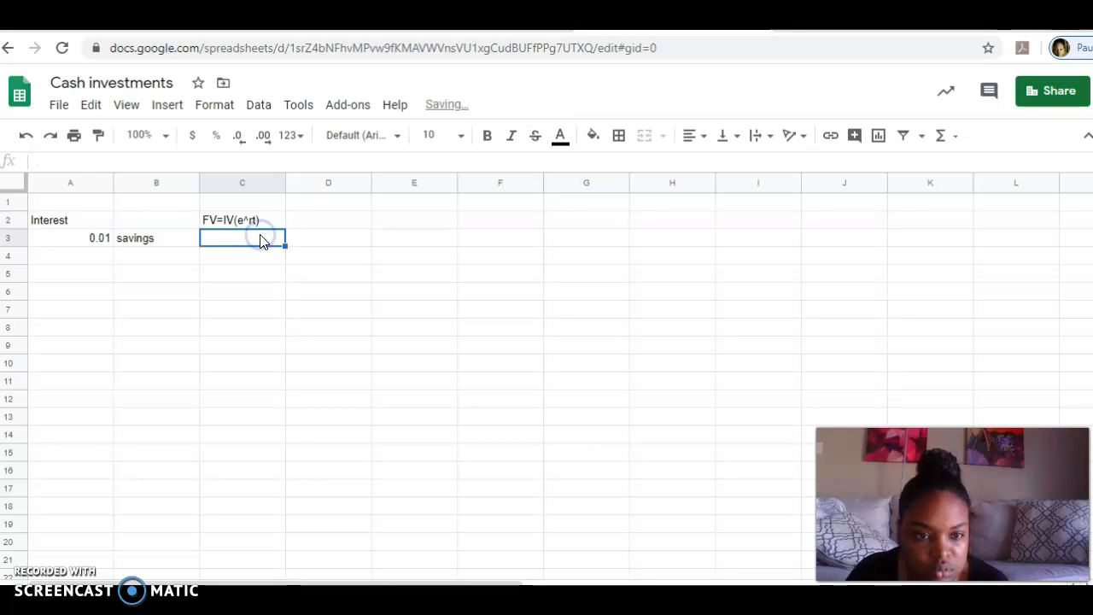
click(241, 221)
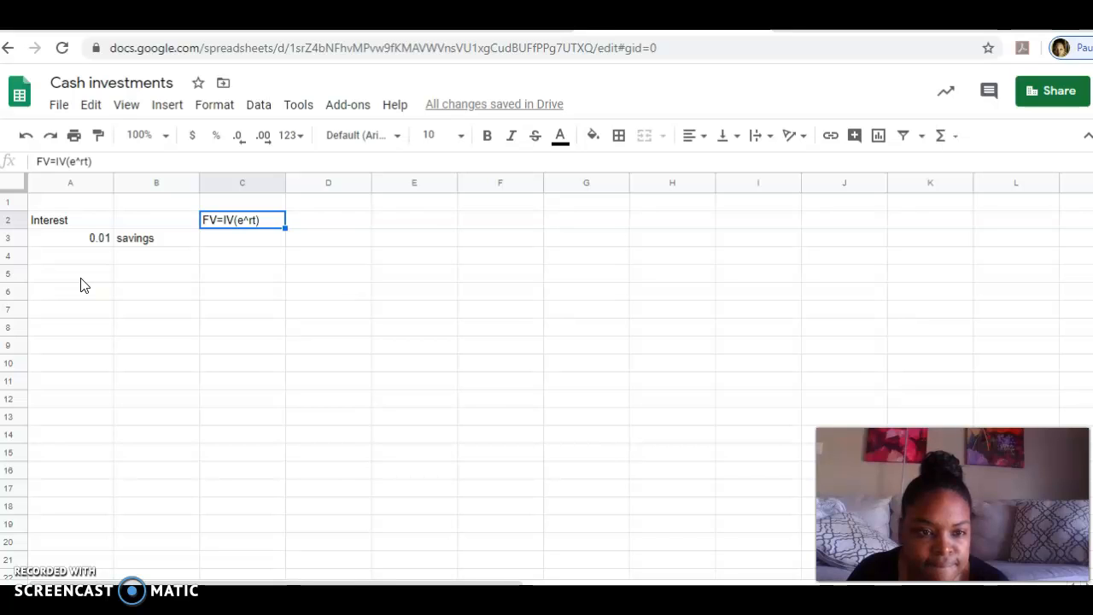
Enter the label FV in cell A7 and the amount 20000 in cell B7.
click(50, 313)
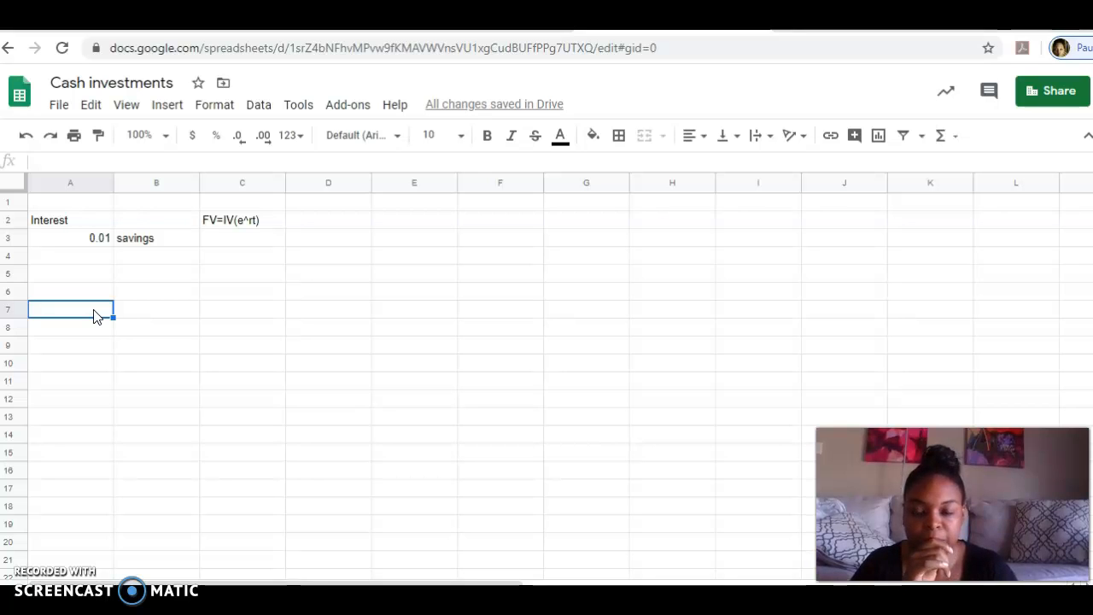
text(FV)
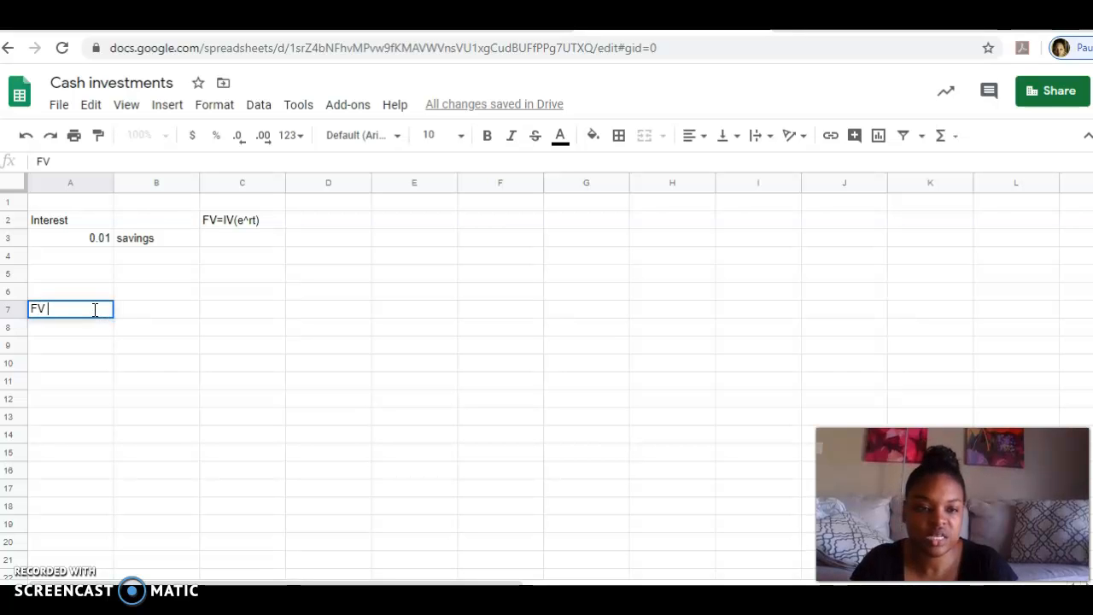
click(144, 316)
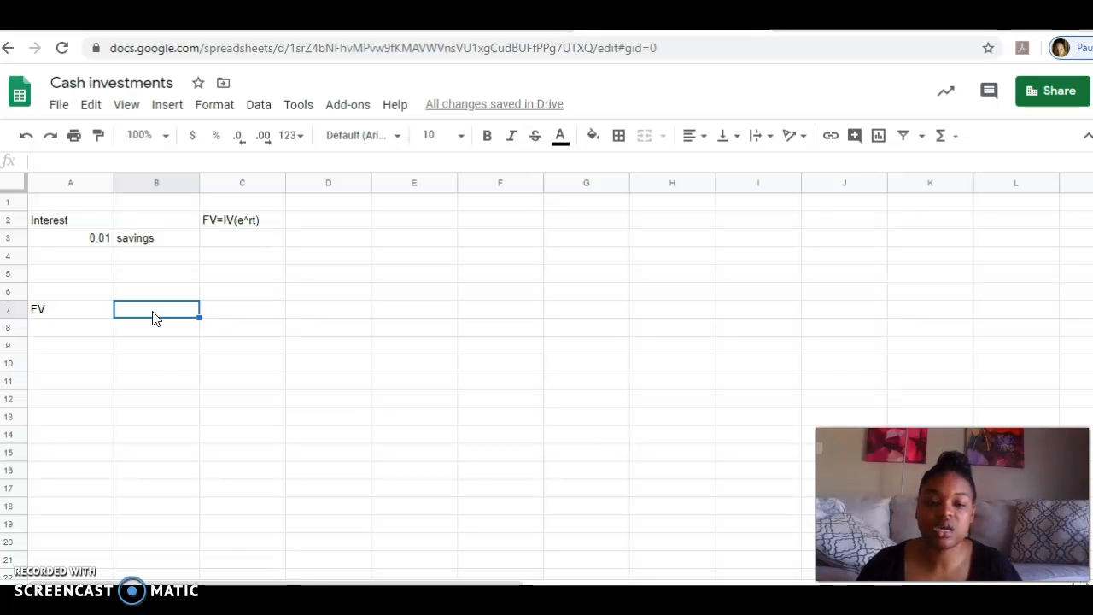
text(20000)
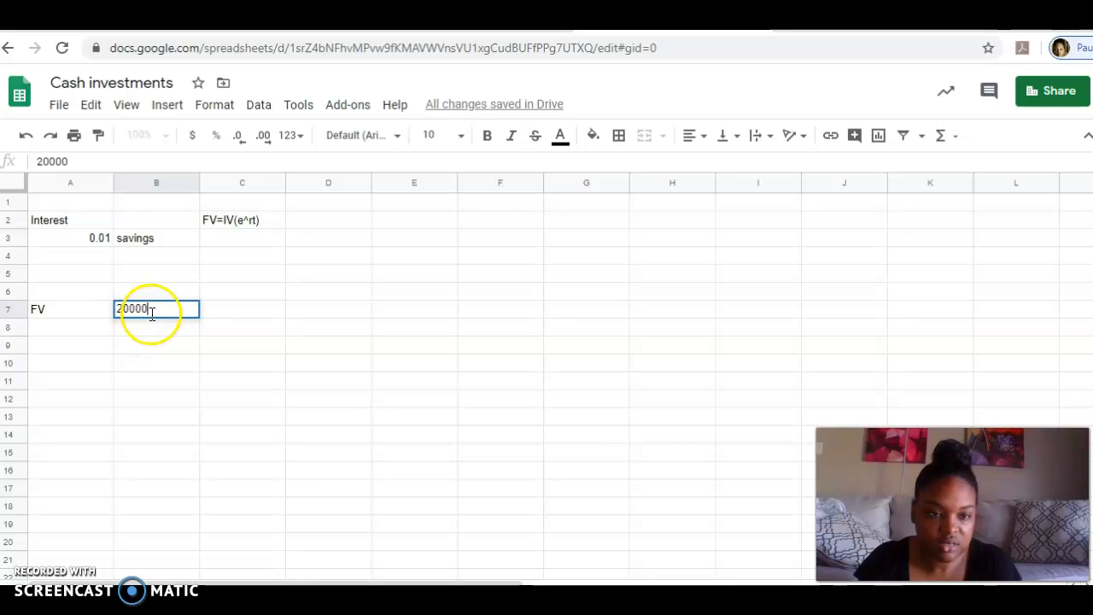
Enter Iv in cell A8 and change the label in cell A7 to IV.
click(73, 331)
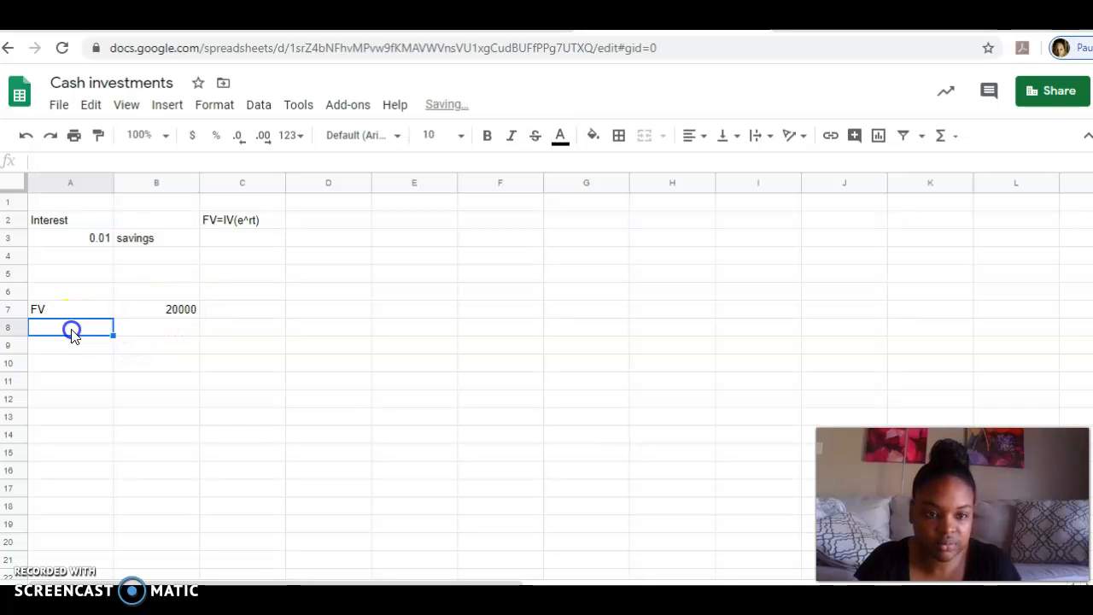
text(Iv)
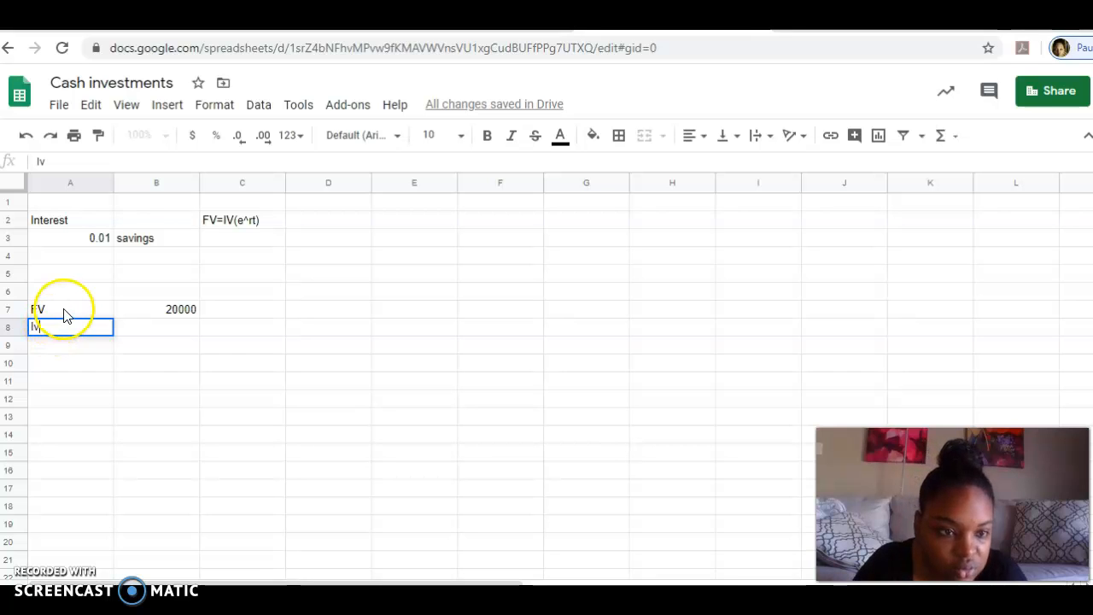
click(64, 309)
double_click(37, 310)
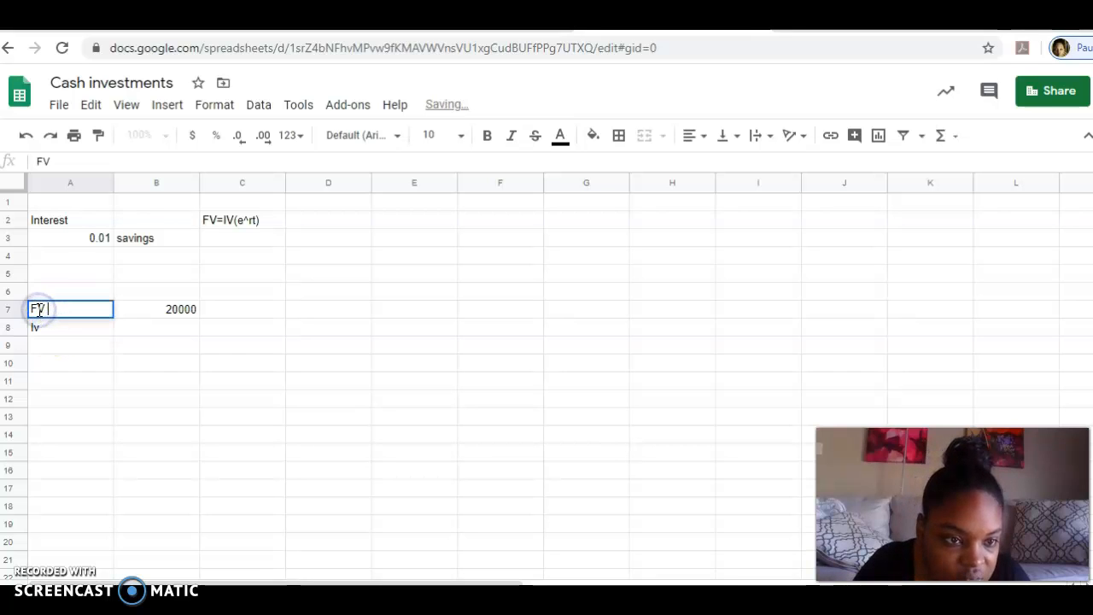
click(37, 310)
key(BackSpace)
text(I)
Replace the label in cell A8 with e and enter its value 2.71 in cell B8.
click(64, 333)
double_click(64, 332)
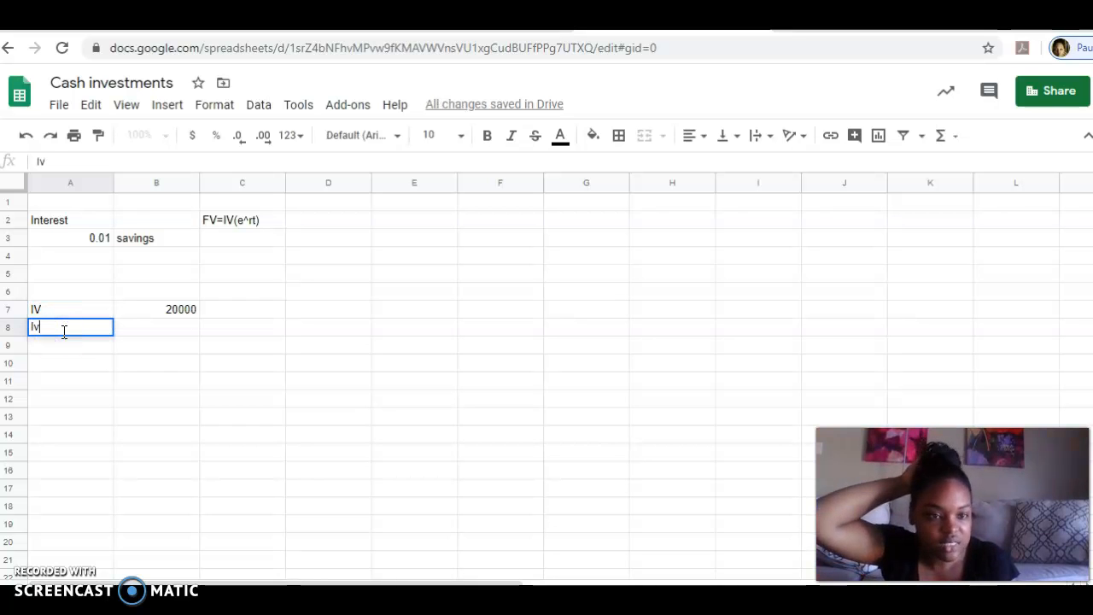
key(BackSpace)
key(BackSpace)
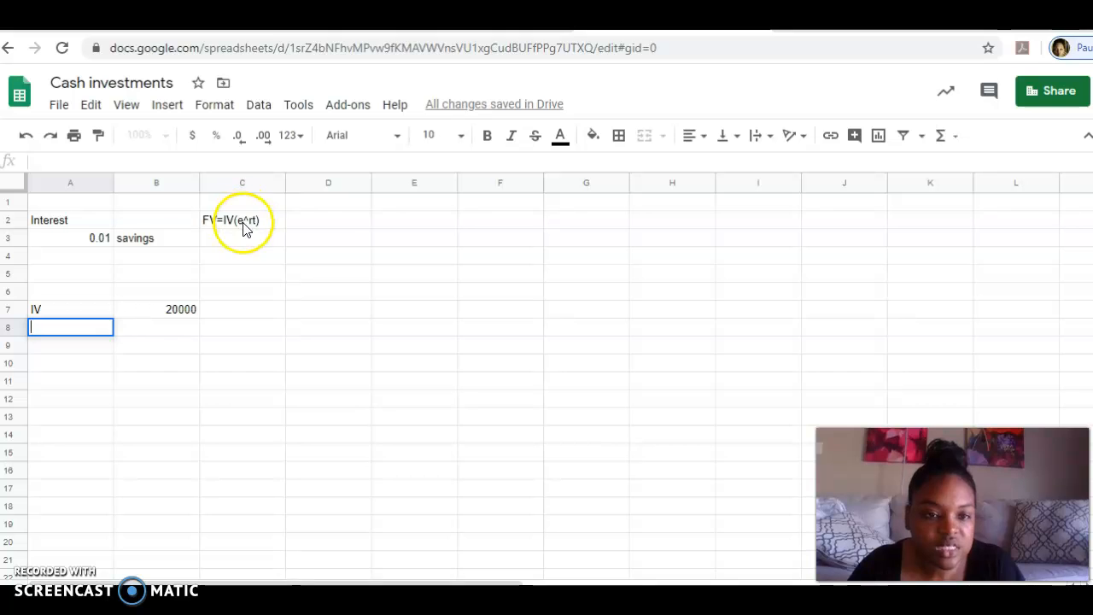
text(e)
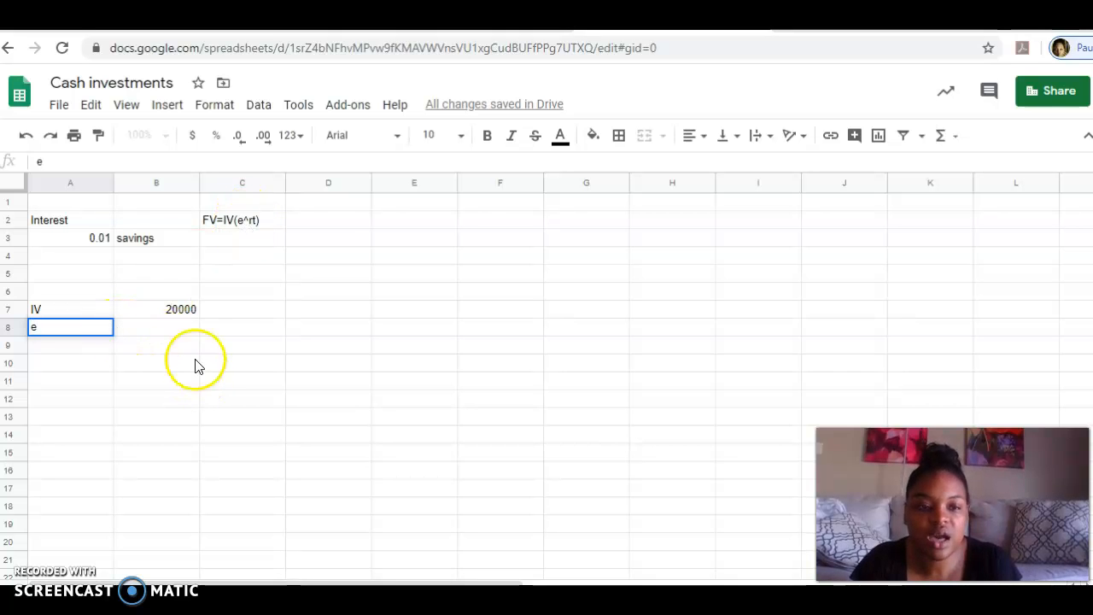
click(155, 334)
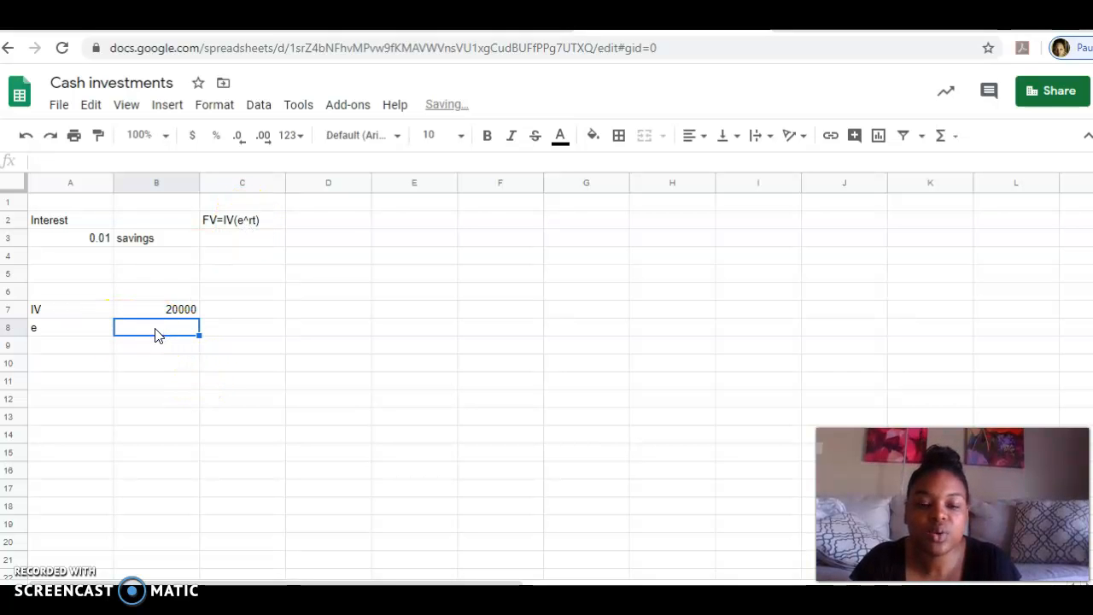
text(2.71)
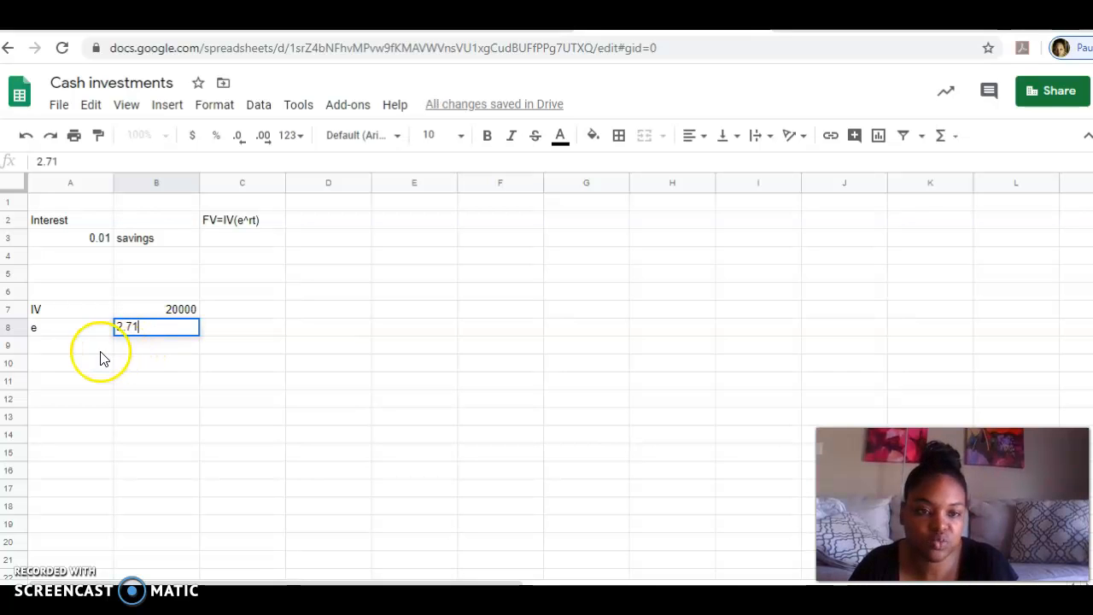
Commit the value of e in cell B8 and extend the Interest label in cell A2 to Interest (r).
click(82, 346)
click(135, 334)
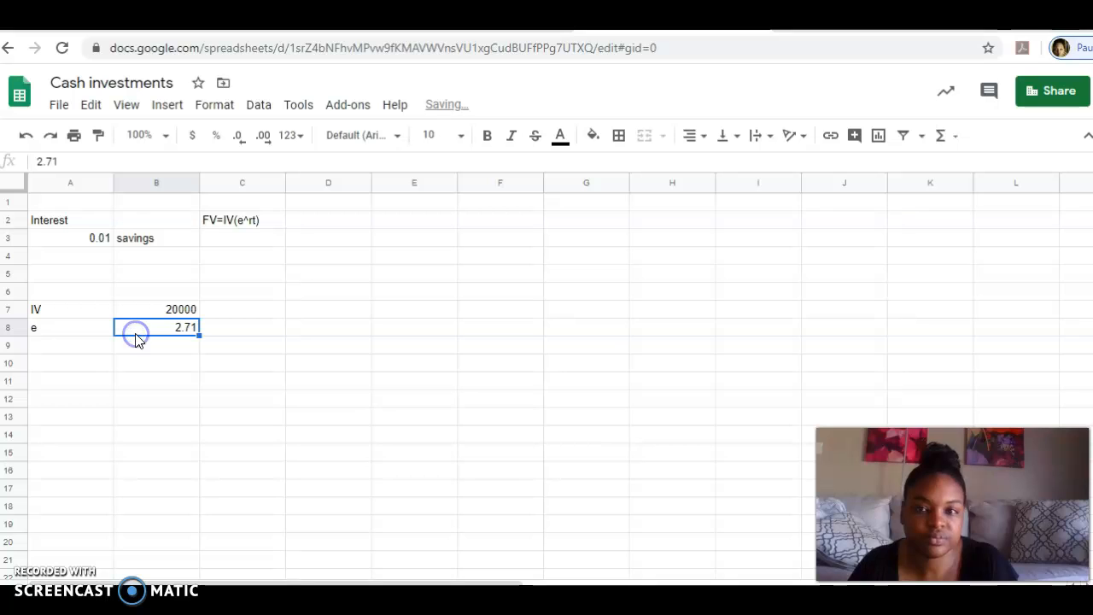
click(61, 346)
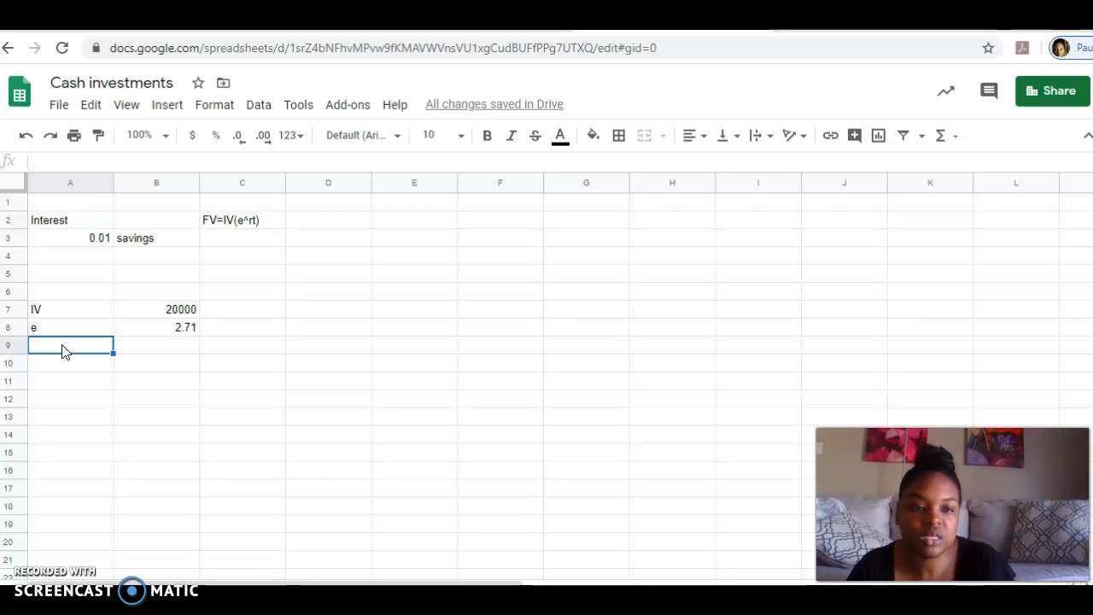
click(86, 221)
click(88, 234)
click(89, 223)
double_click(88, 224)
text((r))
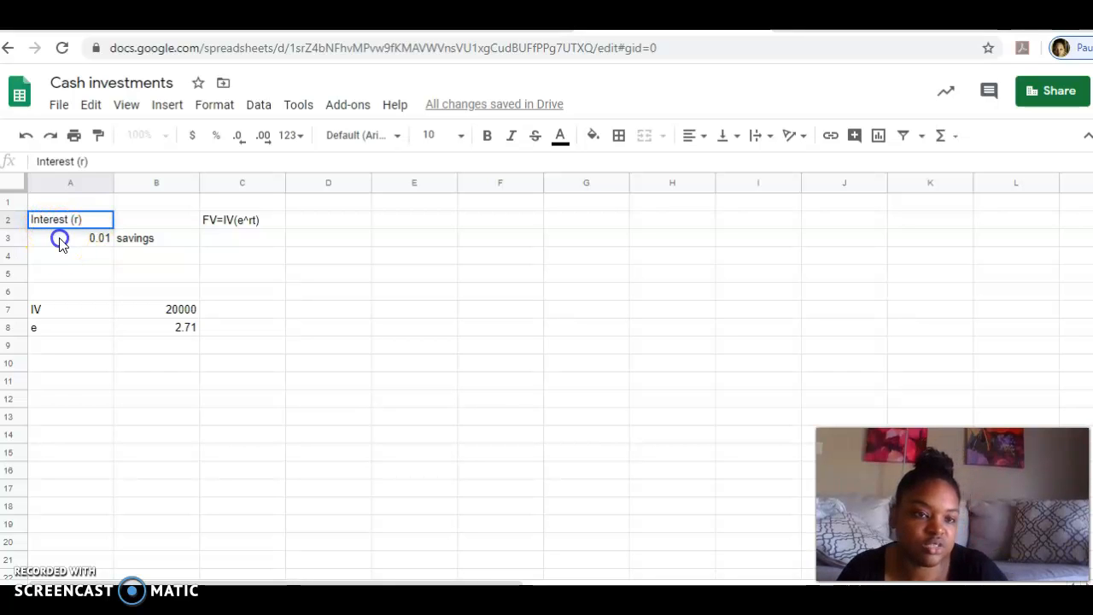
click(60, 242)
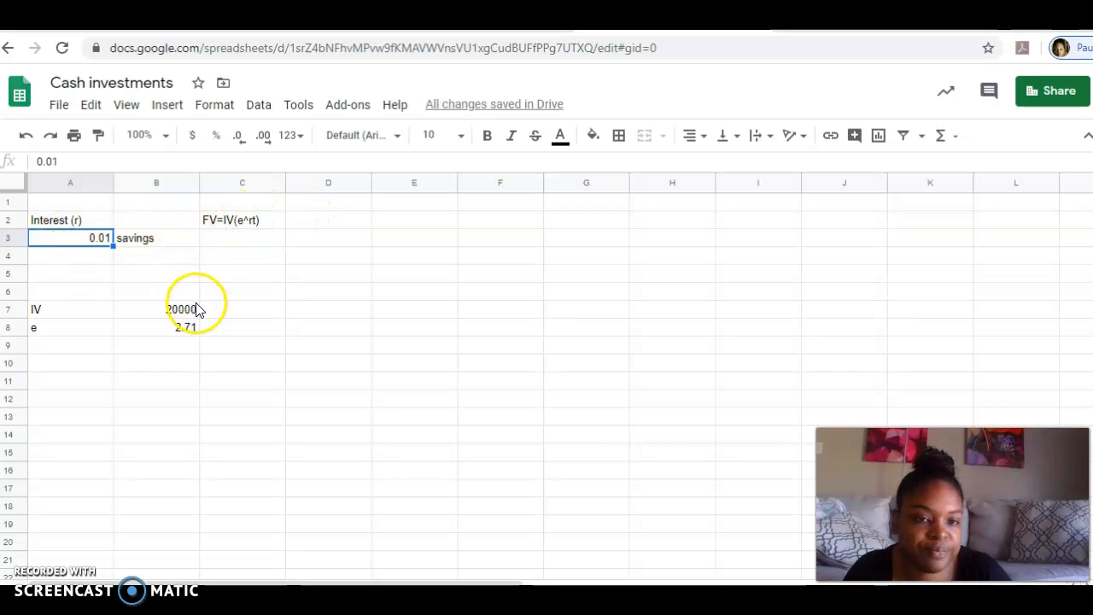
Enter the column label time (t) in cell D2, beside the FV formula heading.
click(313, 226)
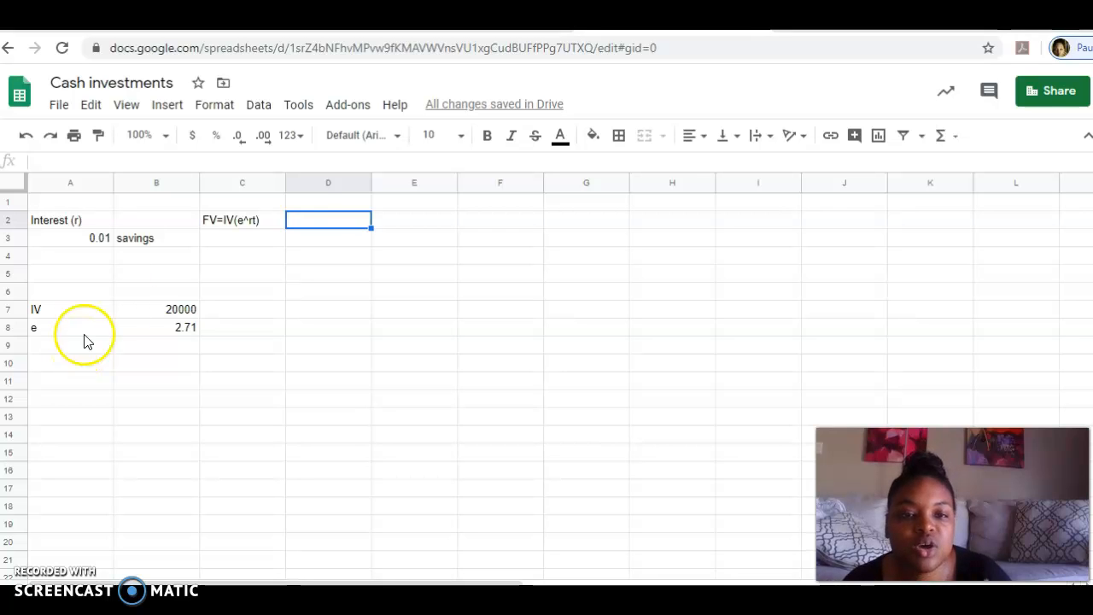
double_click(340, 225)
text(time(t))
click(309, 220)
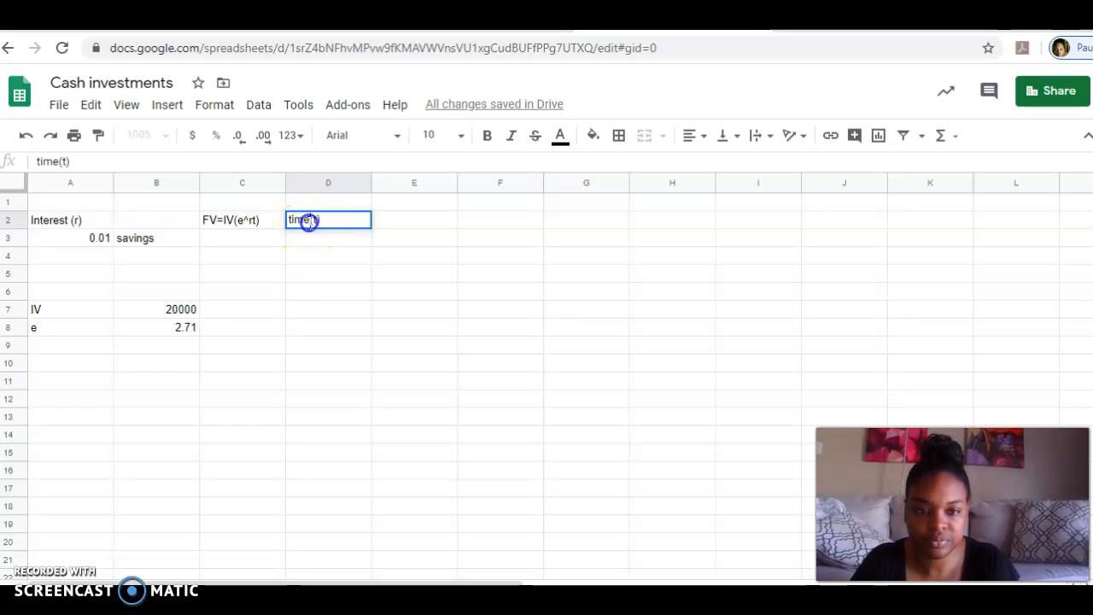
click(322, 238)
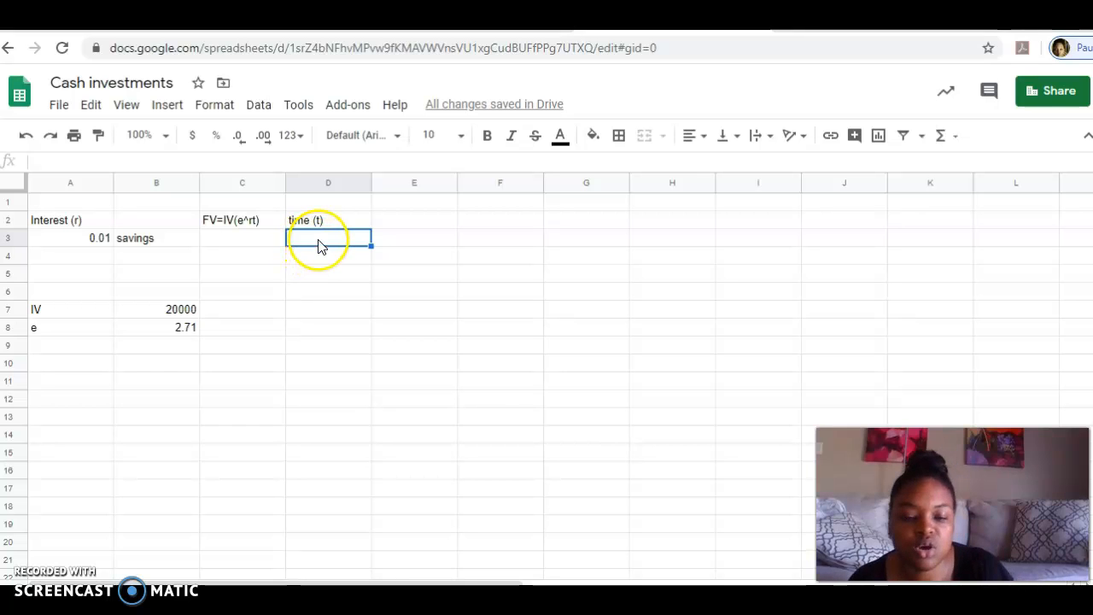
Fill cells D3 through D12 with the time values 5 to 50 in increments of 5.
text(5)
key(Return)
text(10)
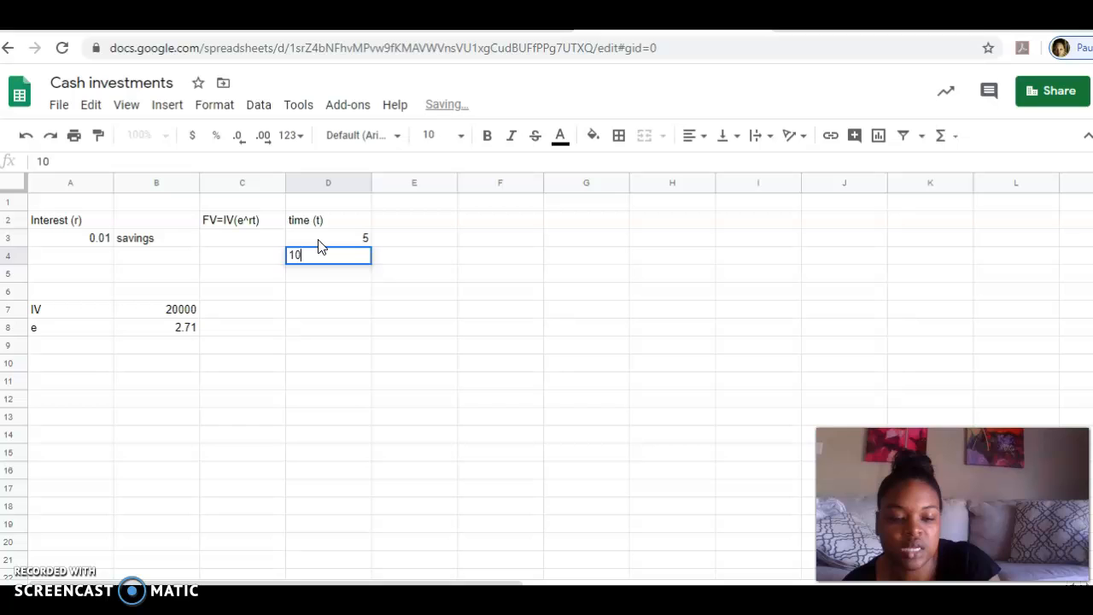
key(Return)
text(15)
key(Return)
text(20)
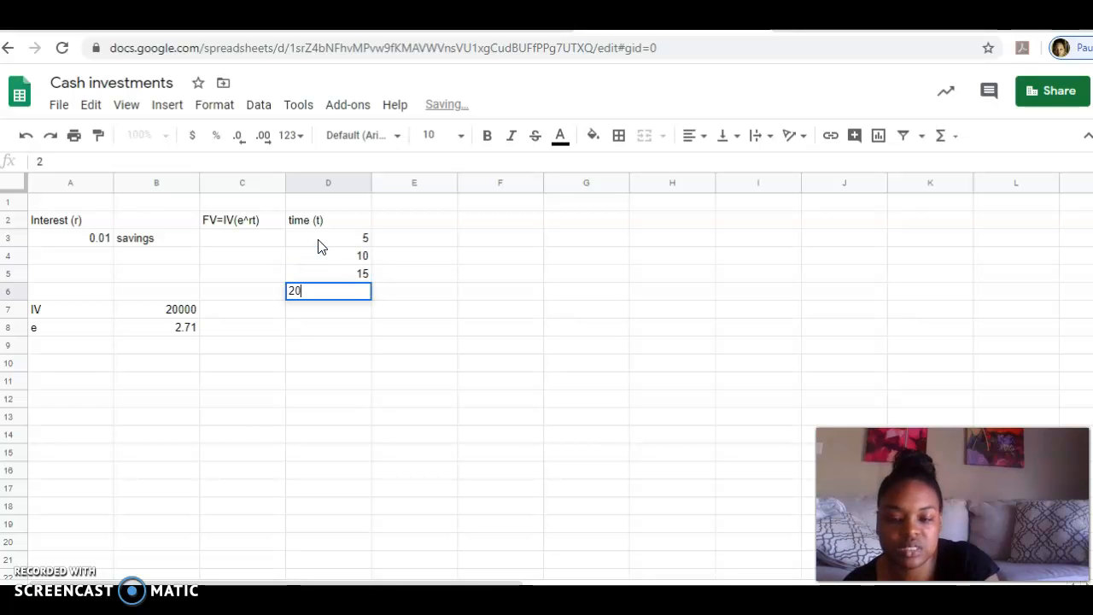
key(Return)
text(25)
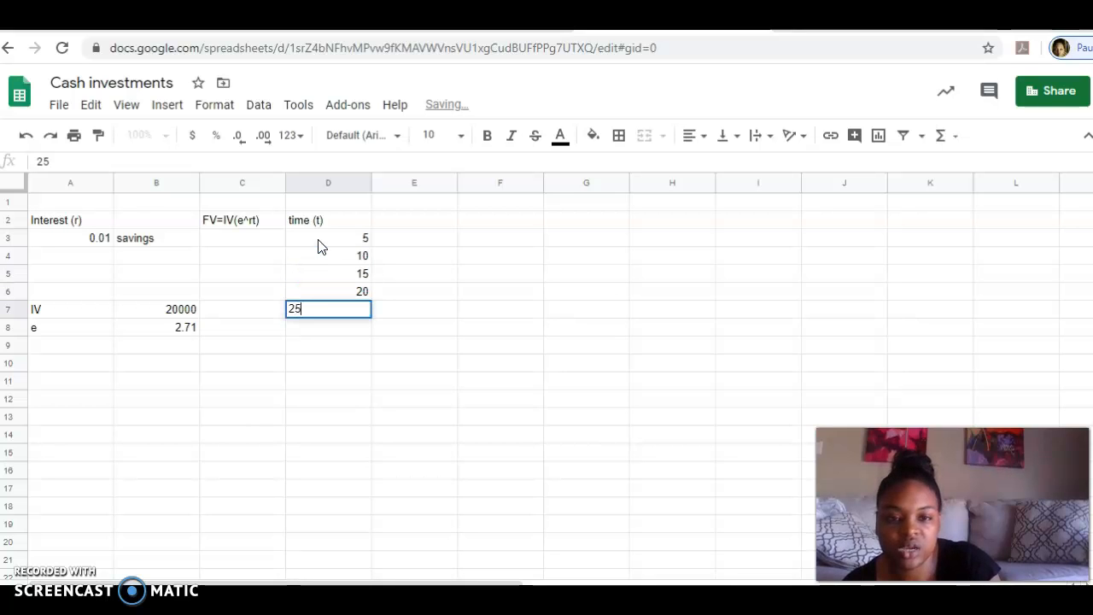
key(Return)
text(30)
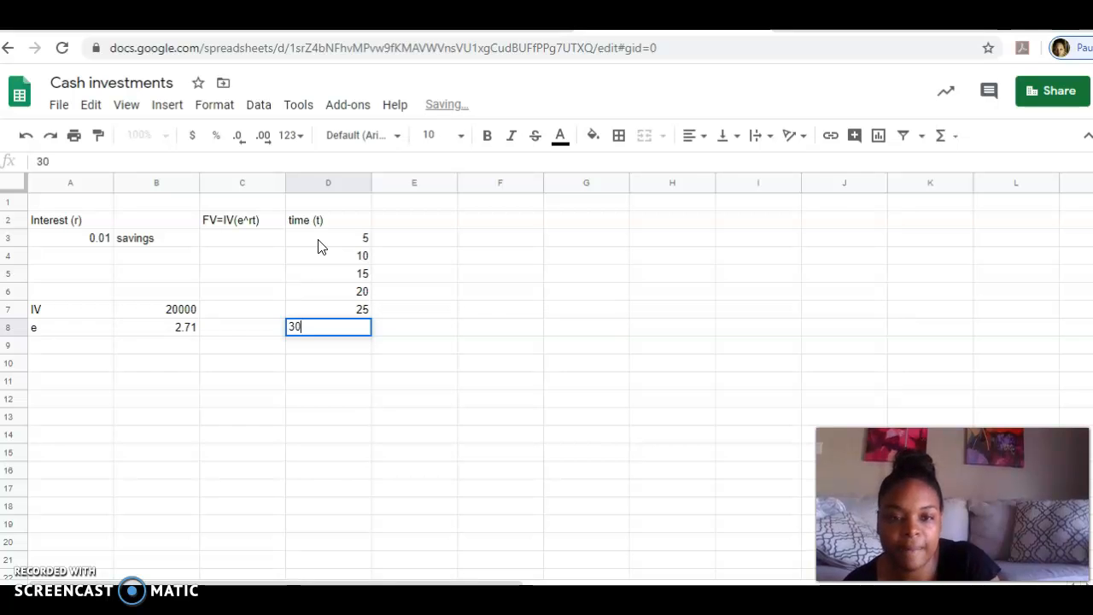
key(Return)
text(35)
key(Return)
text(40)
key(Return)
text(45)
key(Return)
text(50)
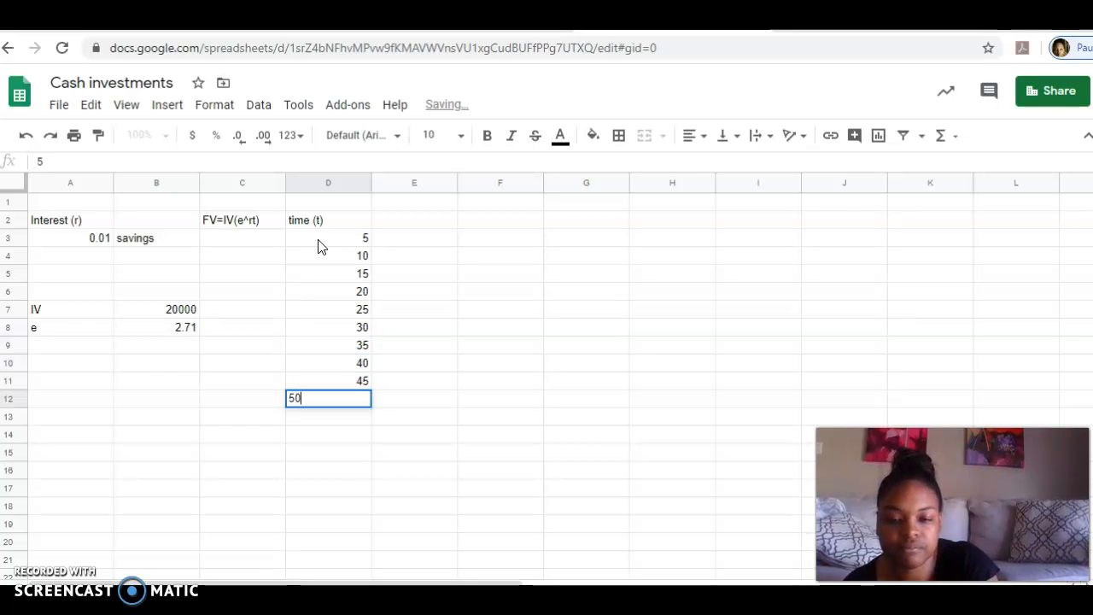
key(Up)
key(Up)
key(Up)
key(Up)
key(Up)
key(Up)
key(Up)
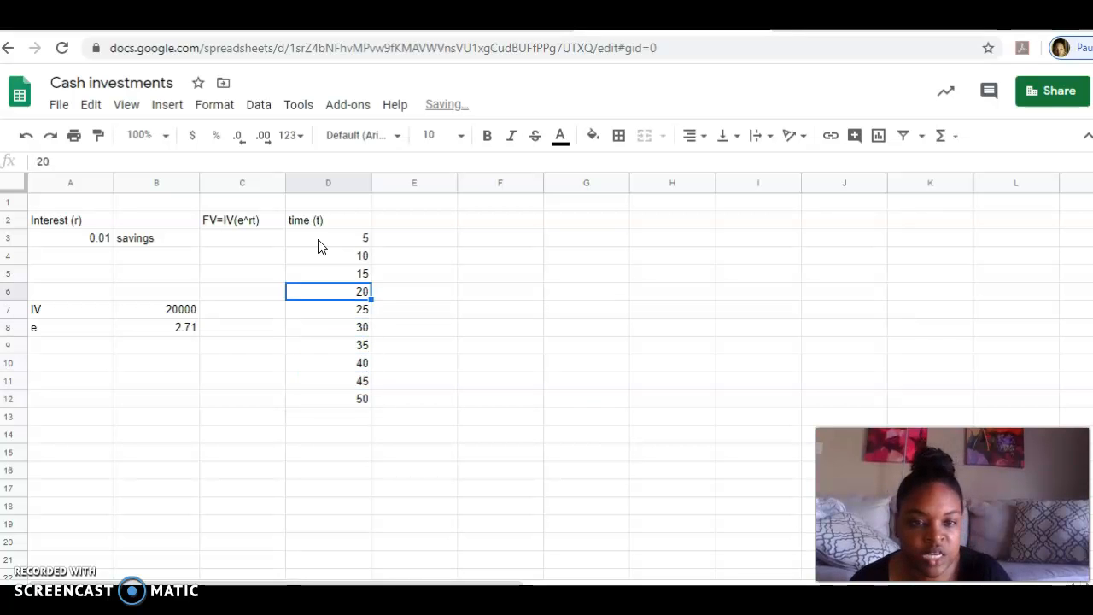
key(Up)
key(Up)
key(Up)
key(Down)
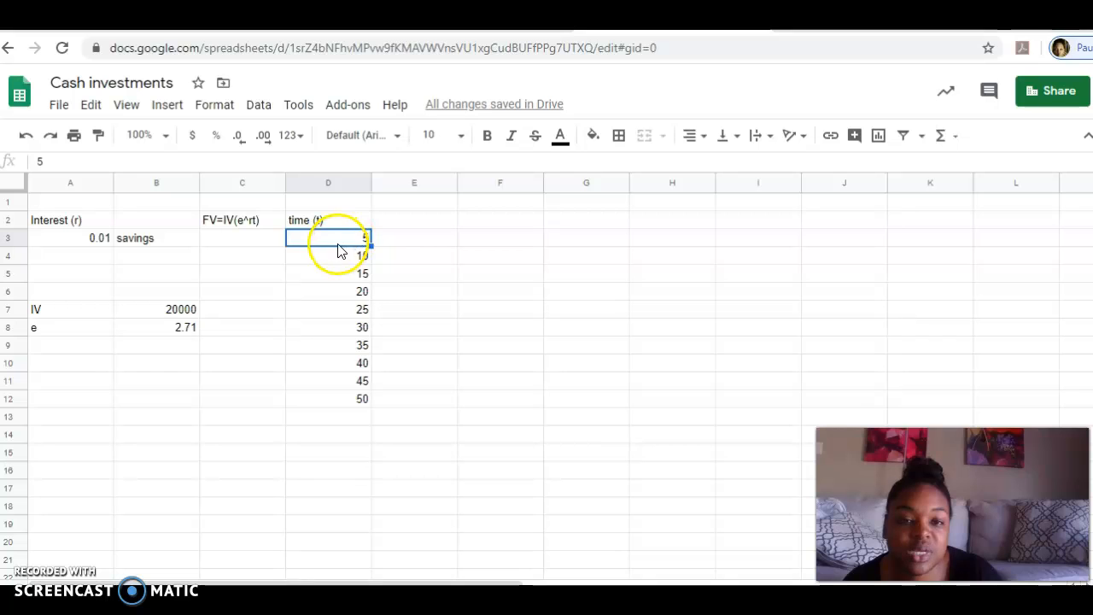
click(337, 254)
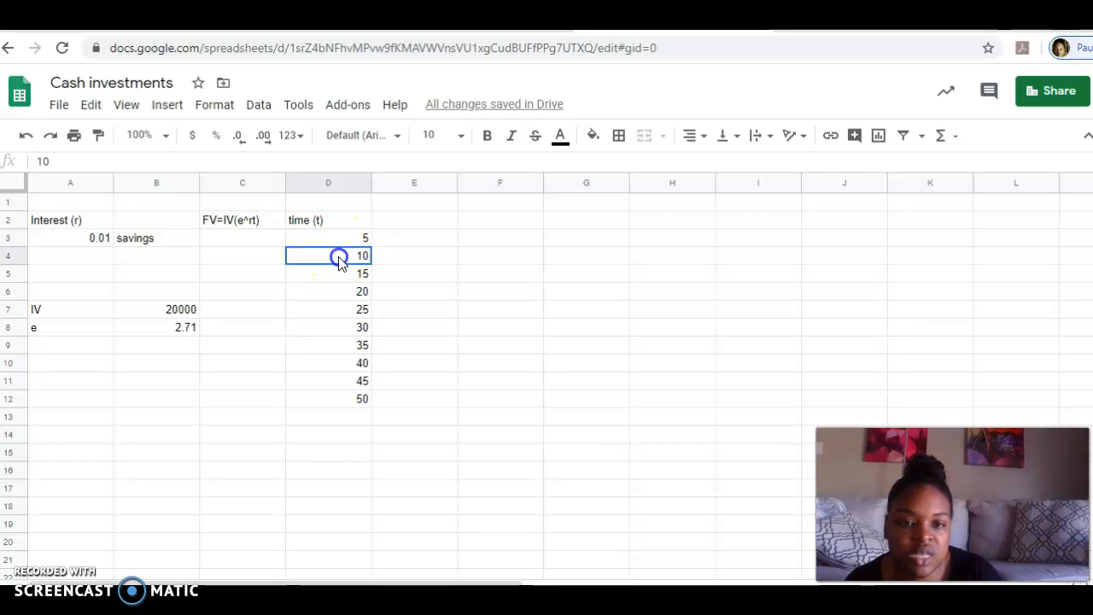
click(341, 274)
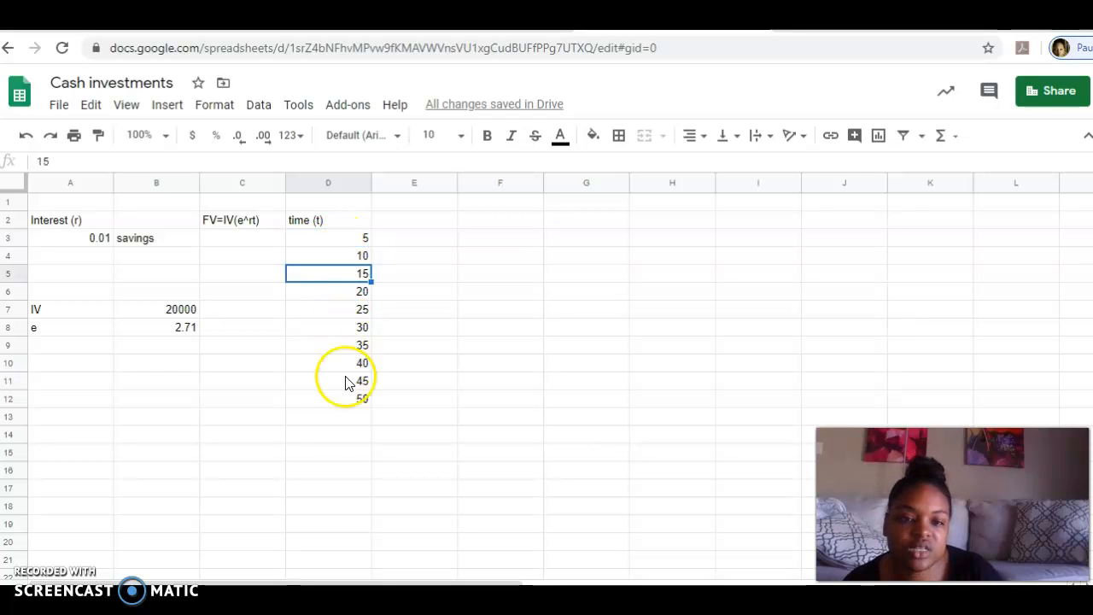
Write the future value formula =B7(B8^A3*D3) in cell C3, referencing the IV, e, interest and first time cells.
click(247, 239)
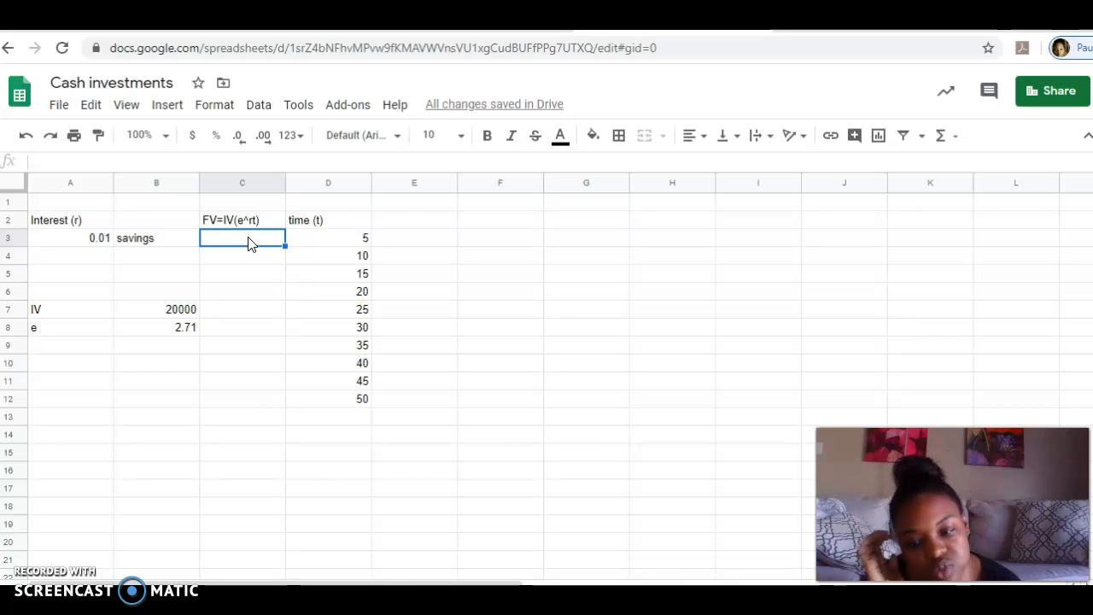
text(=)
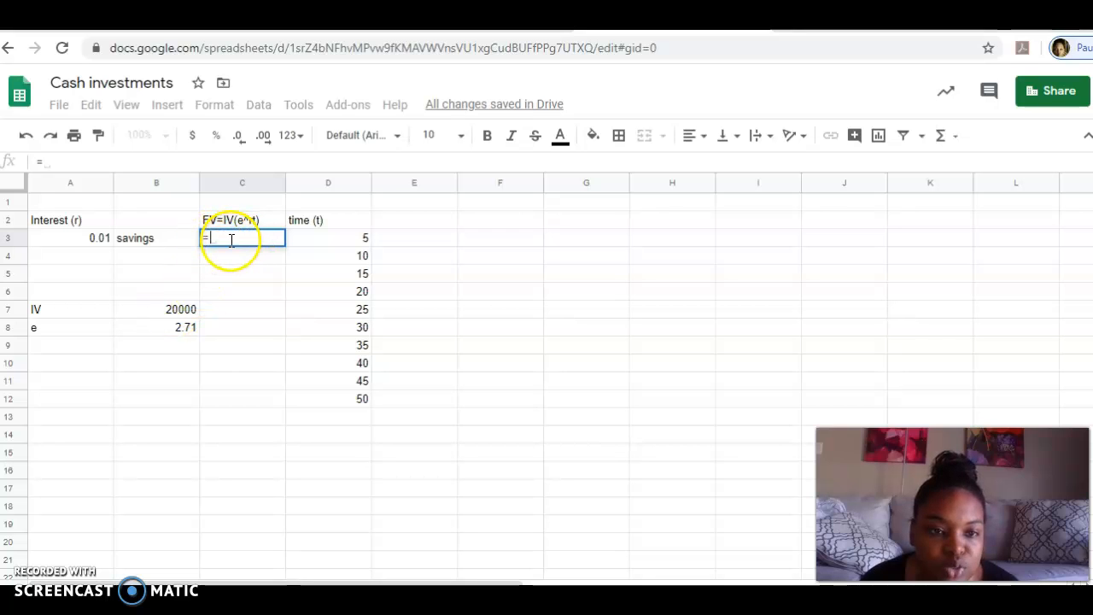
click(164, 313)
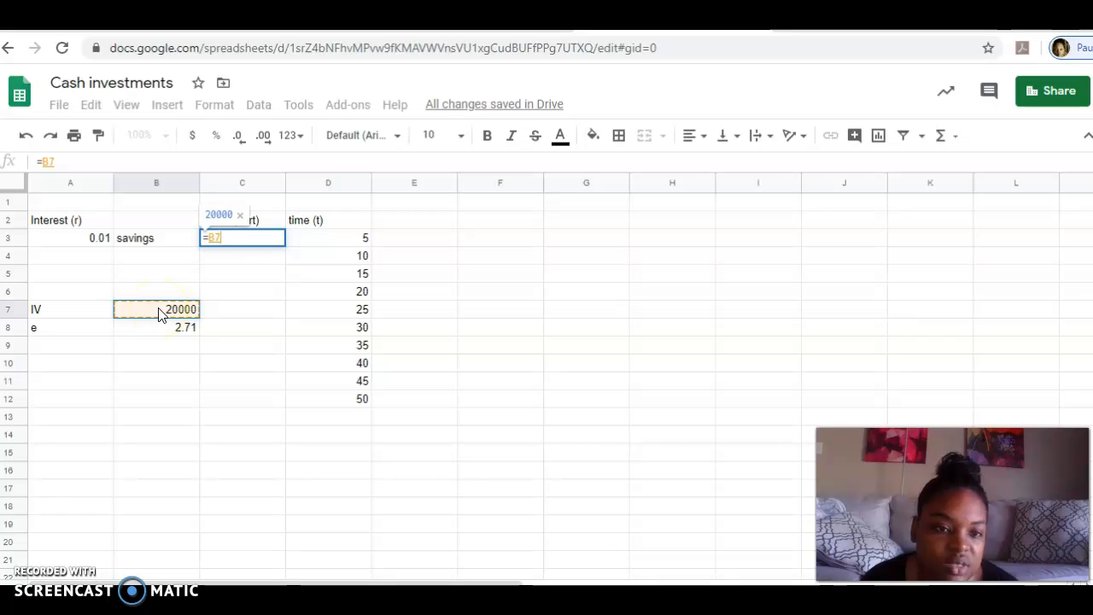
click(220, 241)
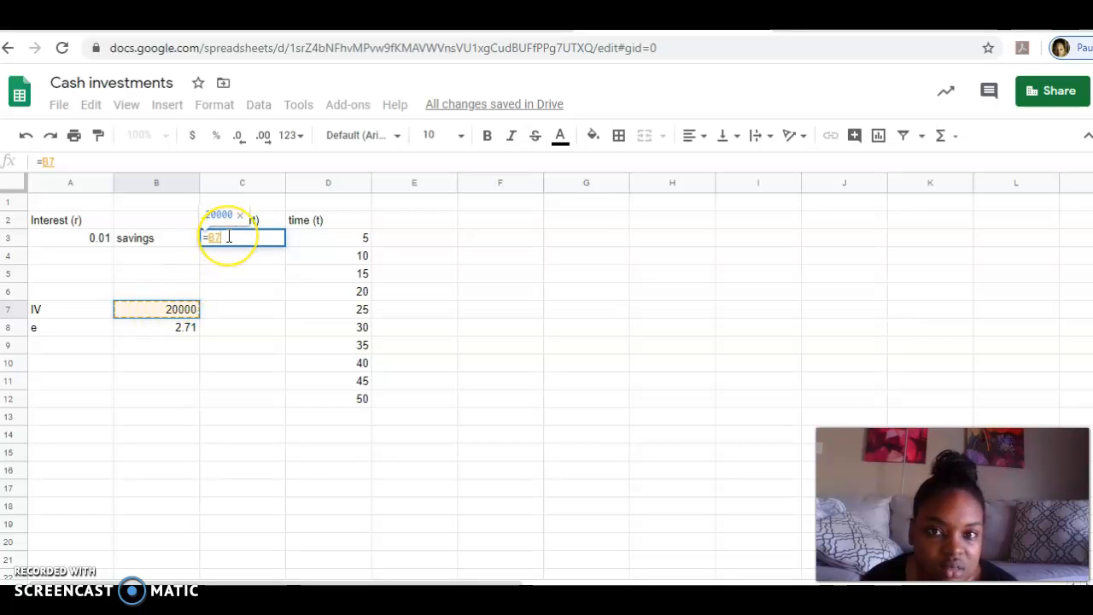
click(229, 238)
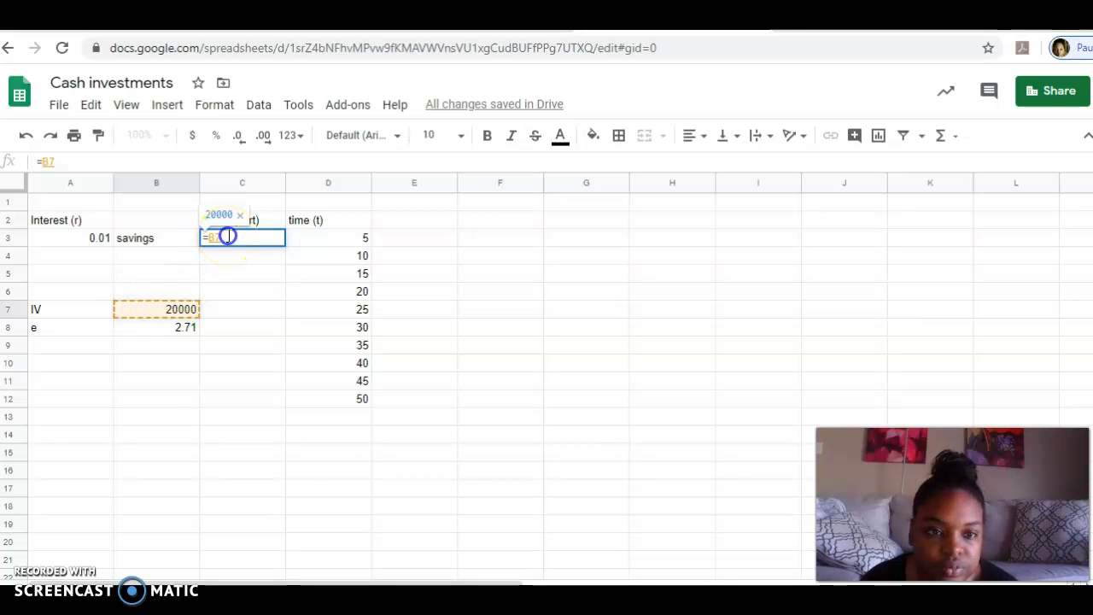
text(()
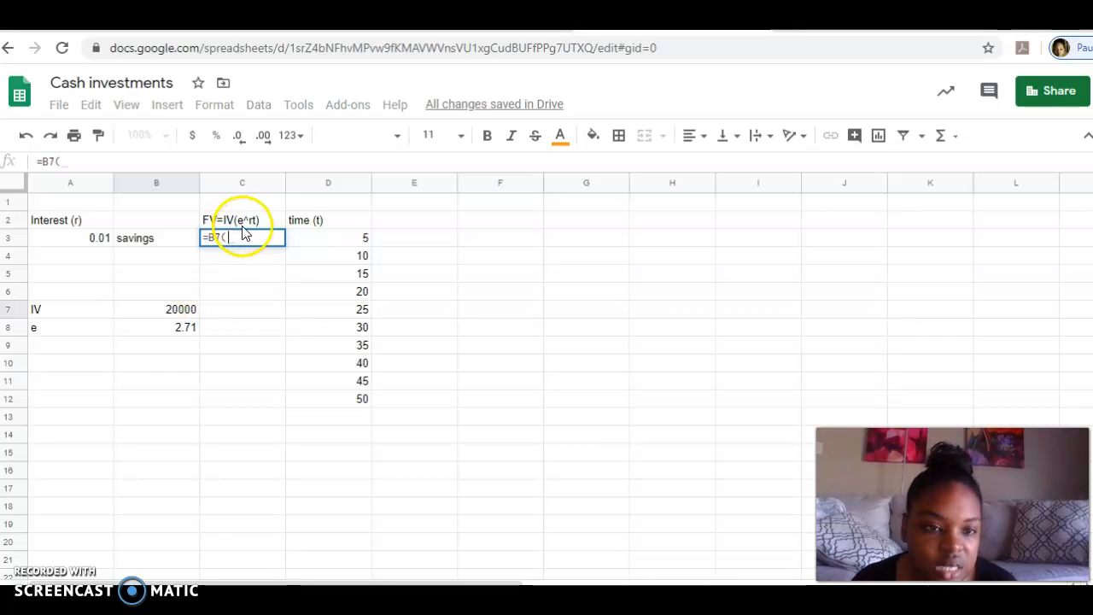
click(167, 331)
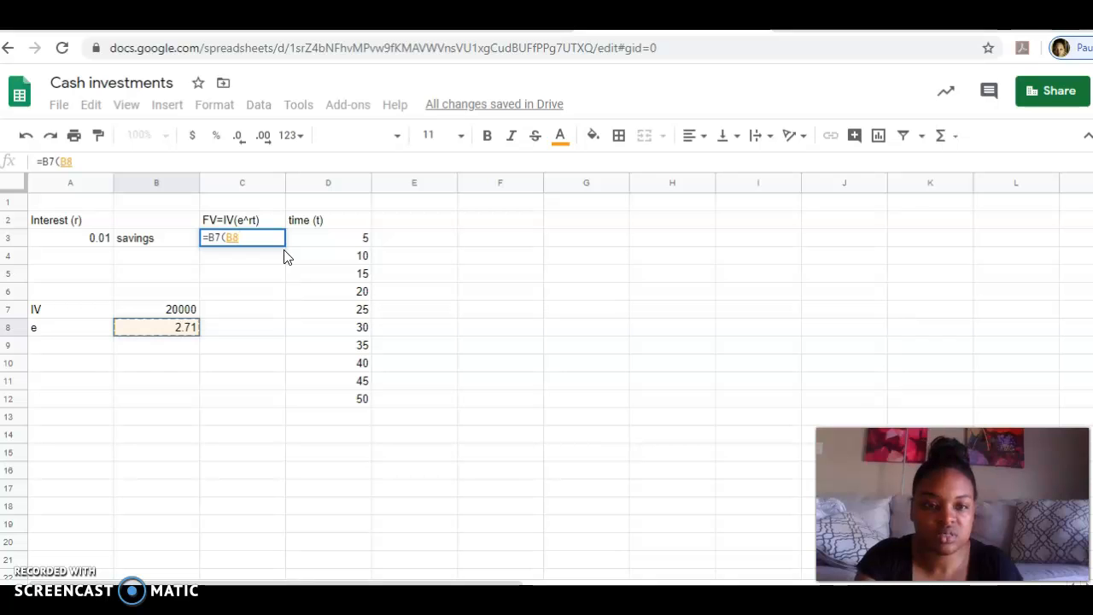
text(^)
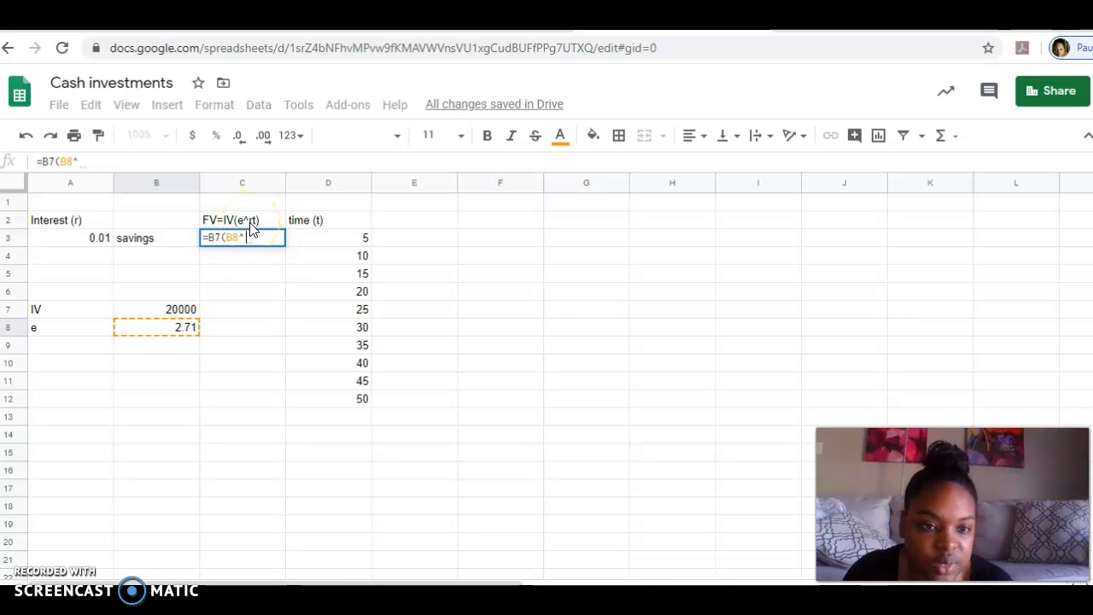
click(91, 242)
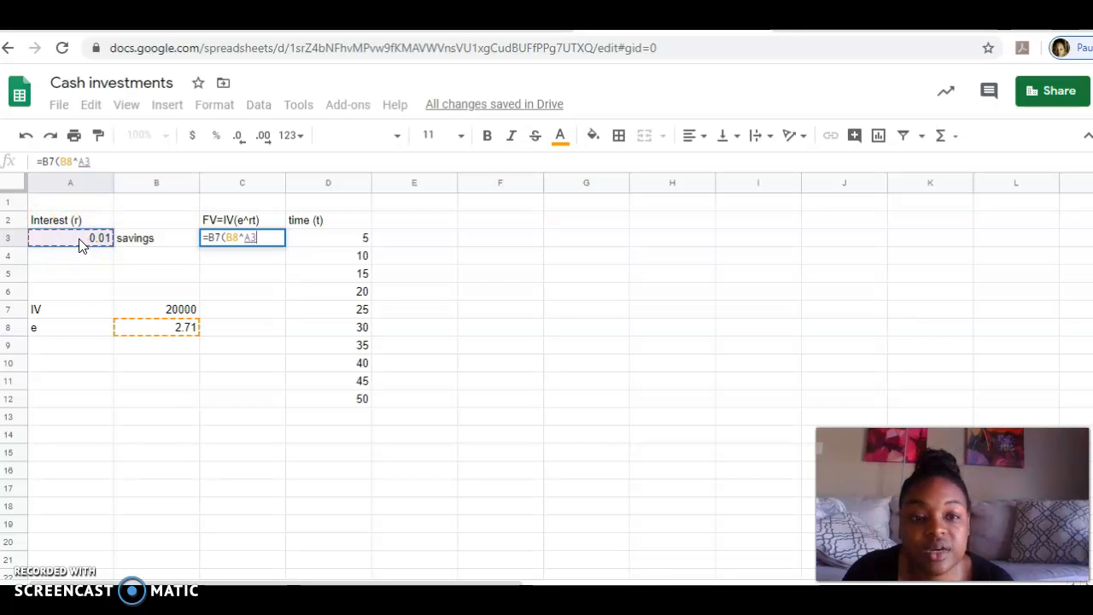
click(85, 246)
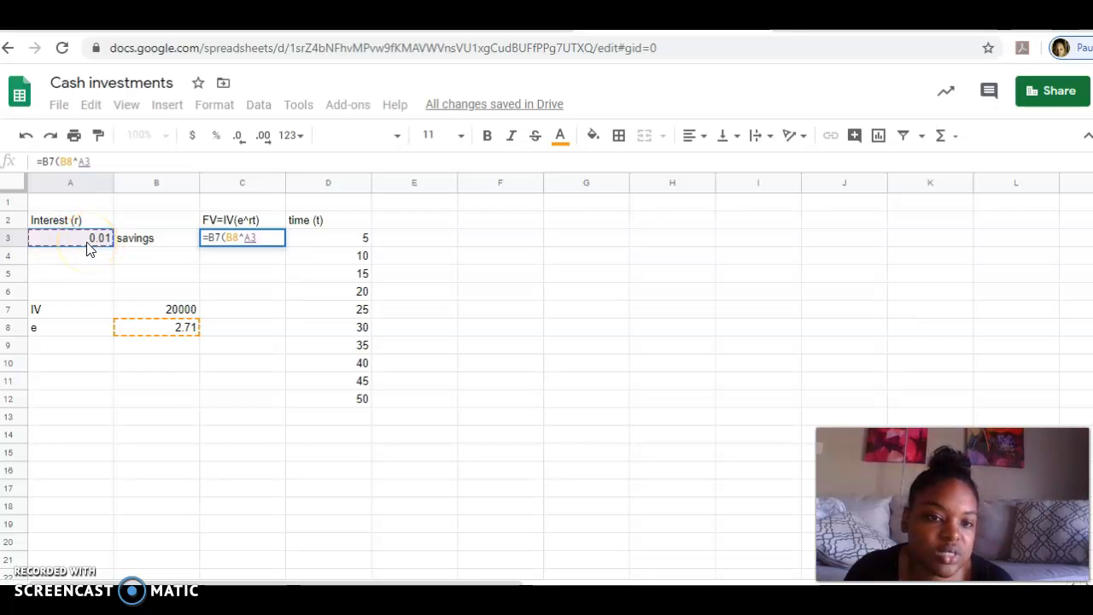
click(262, 237)
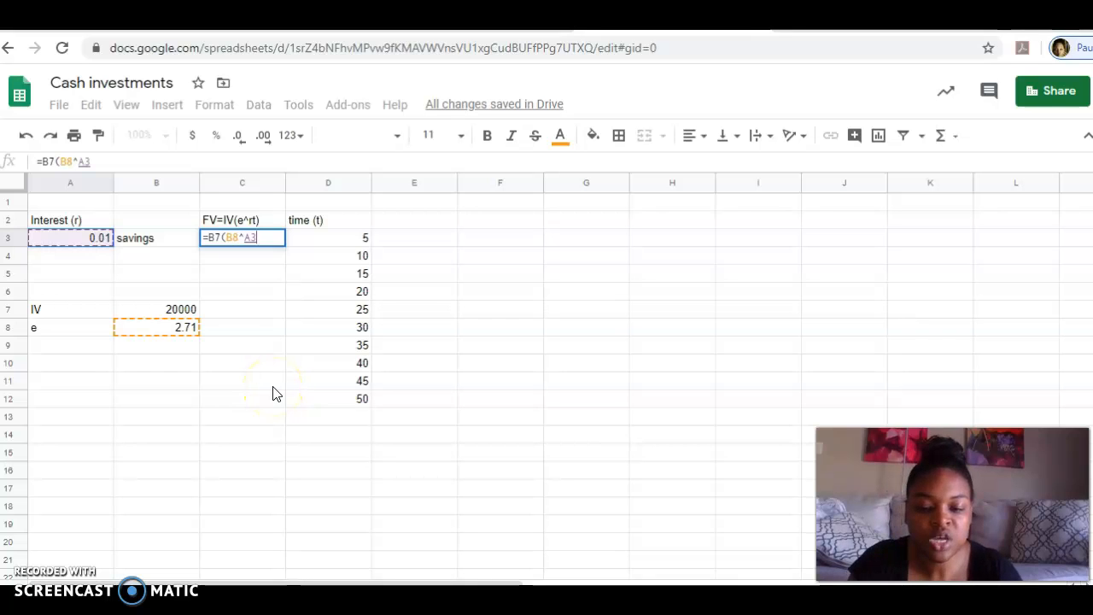
text(*)
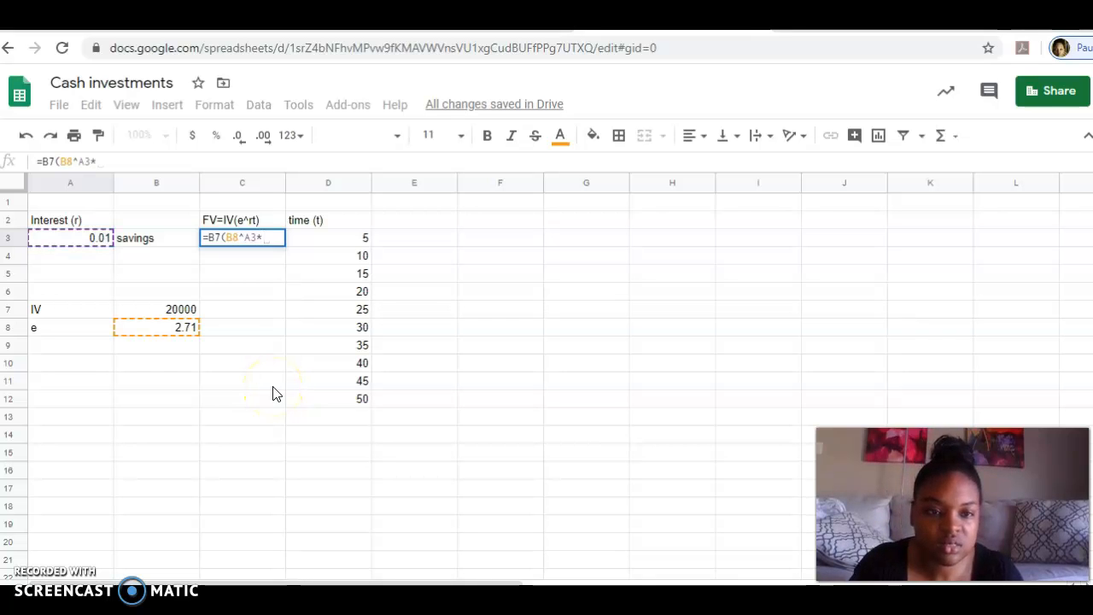
click(325, 244)
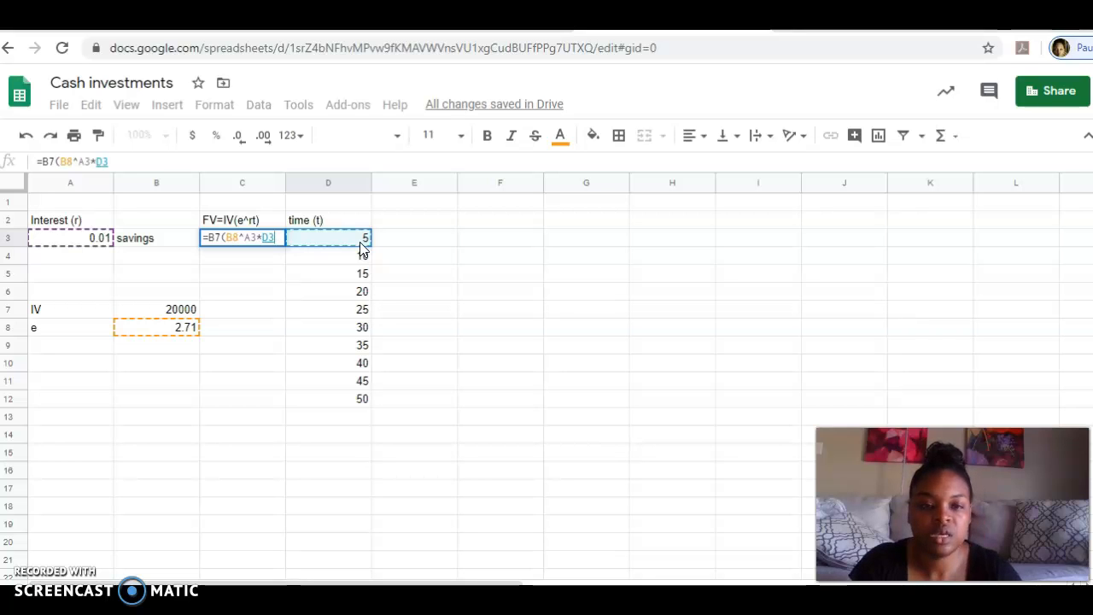
text())
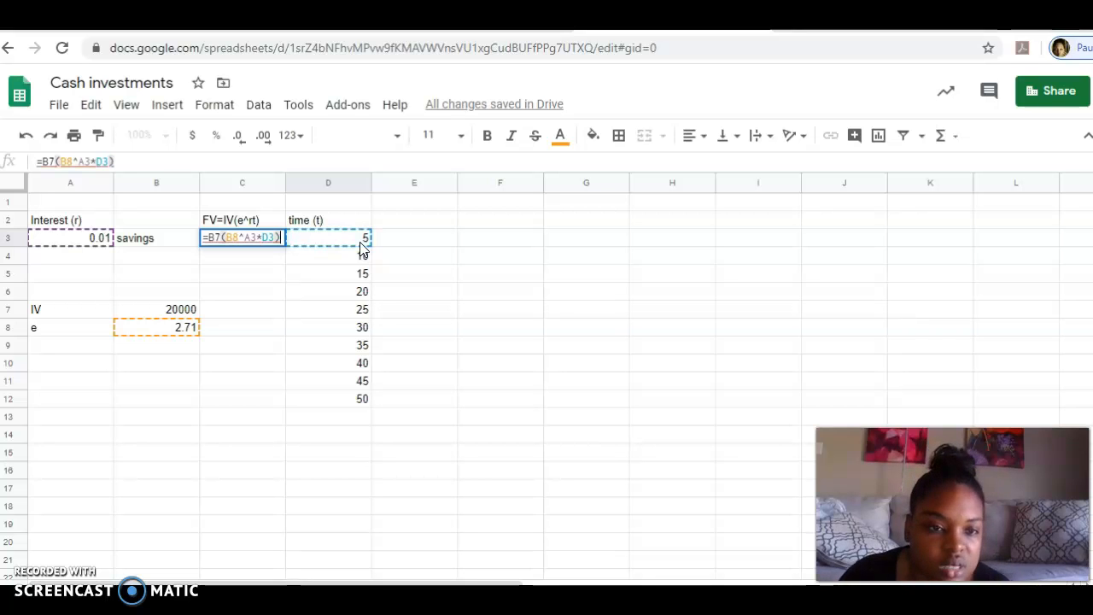
Insert a multiplication sign after B7 in the C3 formula, making it =B7*(B8^A3*D3), and commit it.
mouse_move(221, 238)
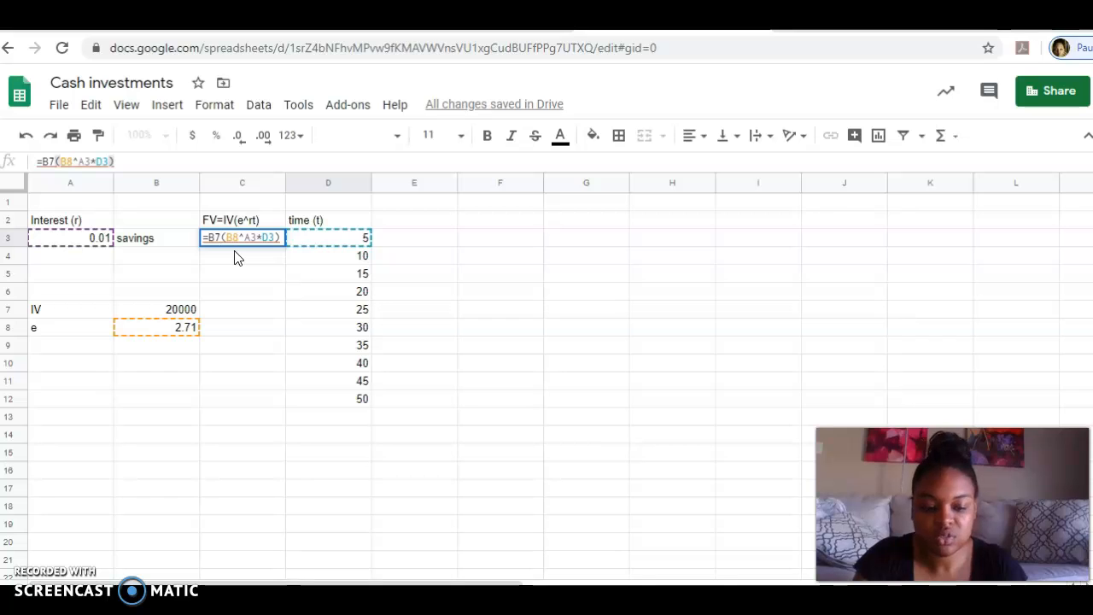
text(*)
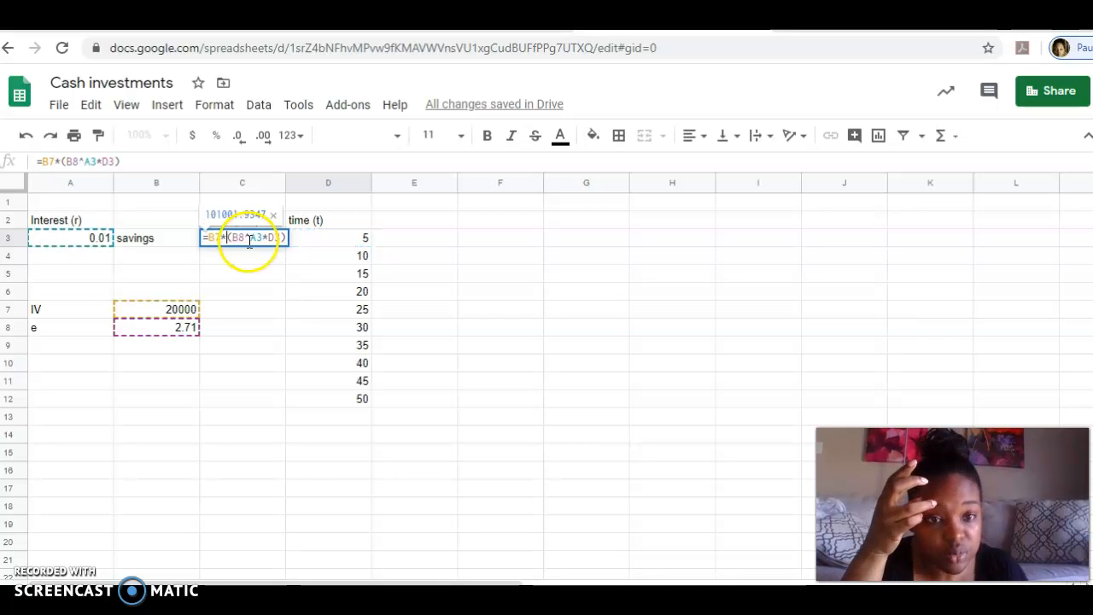
click(271, 216)
click(272, 265)
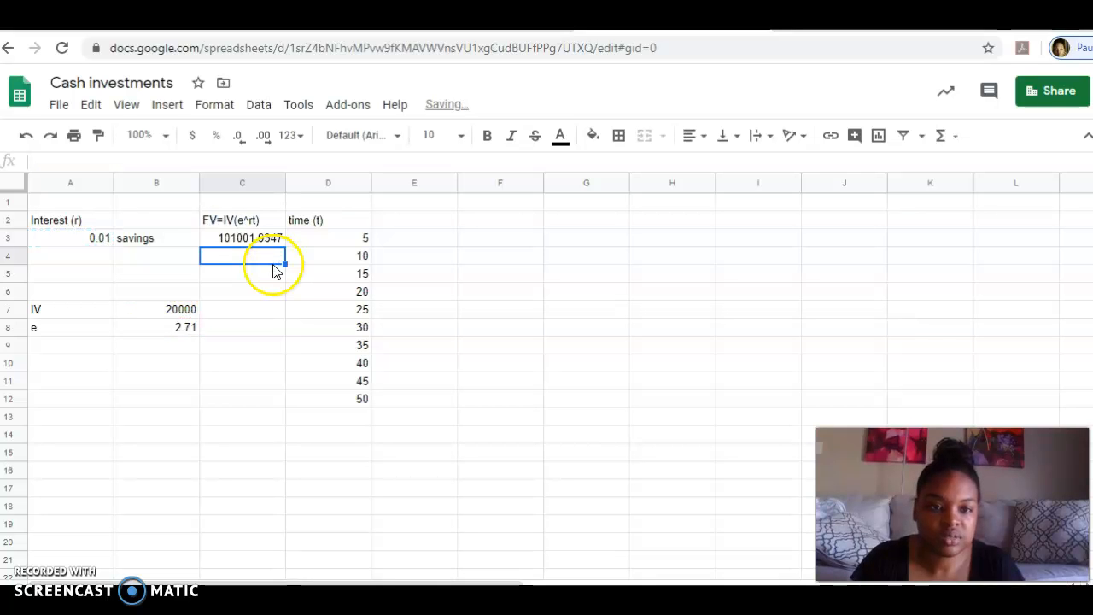
click(253, 244)
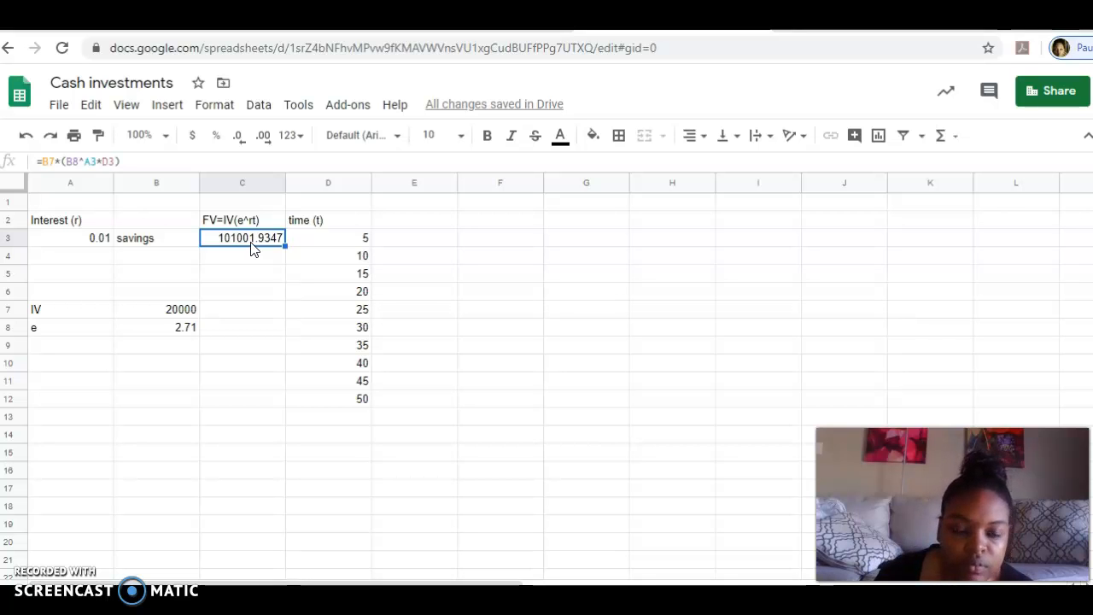
click(224, 244)
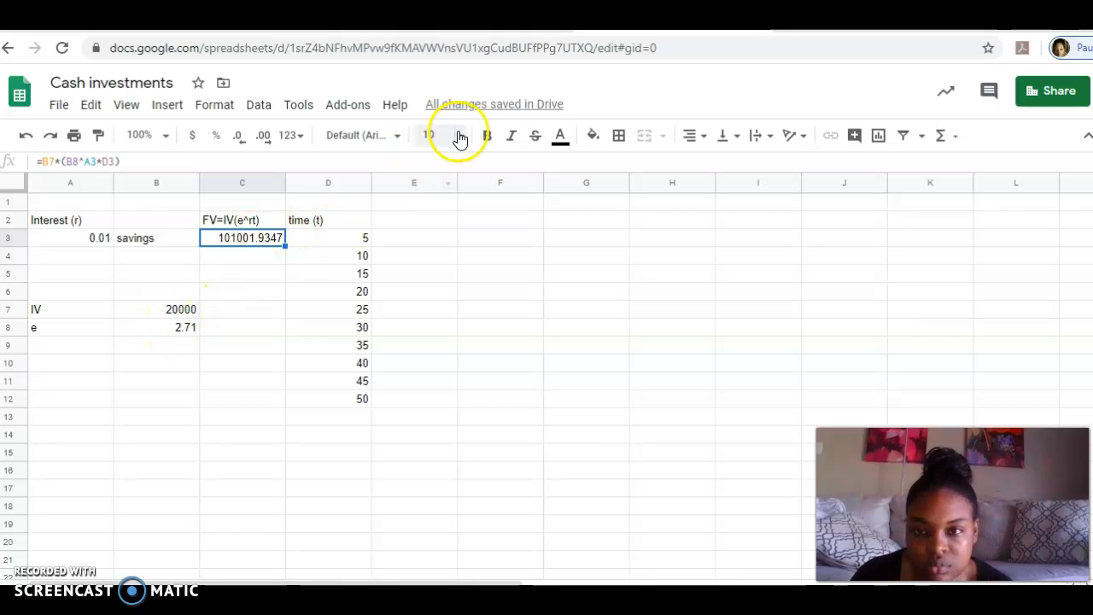
Check the continuously compounded formula in the Enhancement project document against the future value result in the Cash investments sheet.
key(ctrl+Tab)
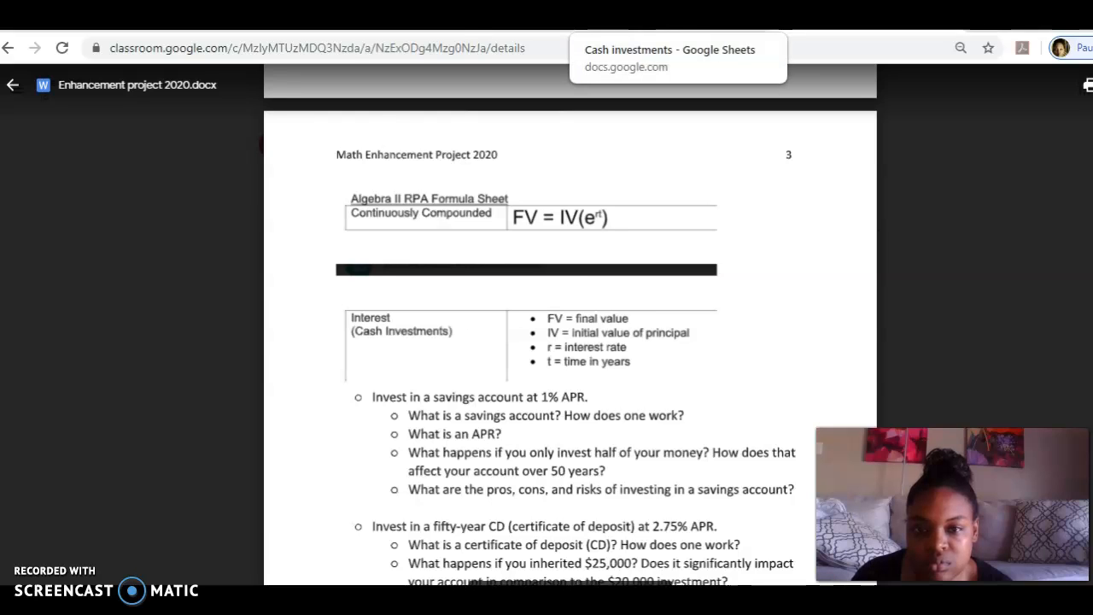
click(632, 17)
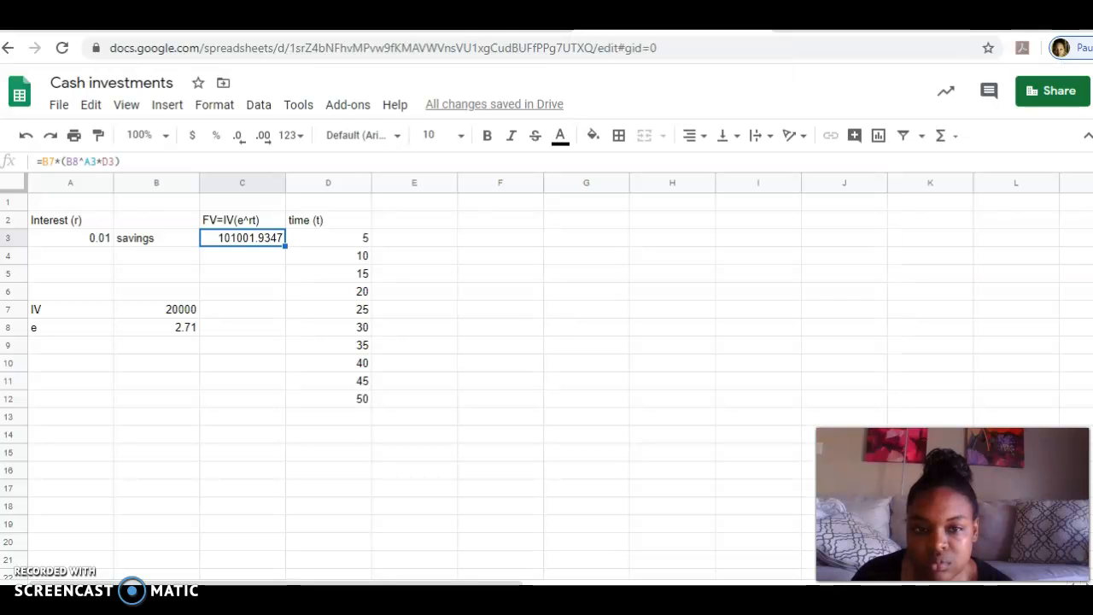
click(247, 268)
click(275, 237)
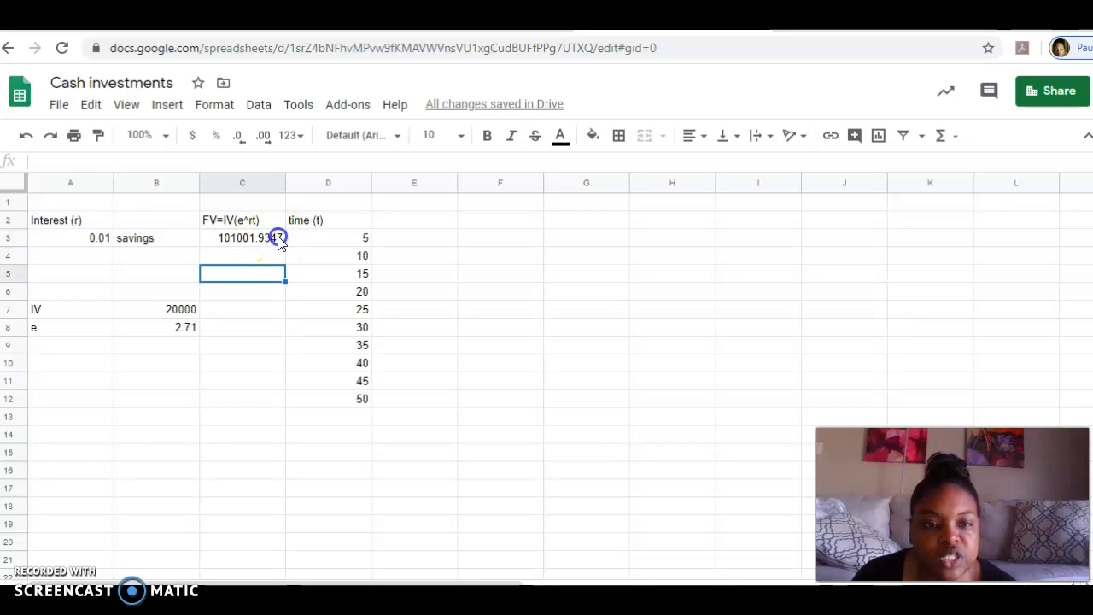
click(261, 257)
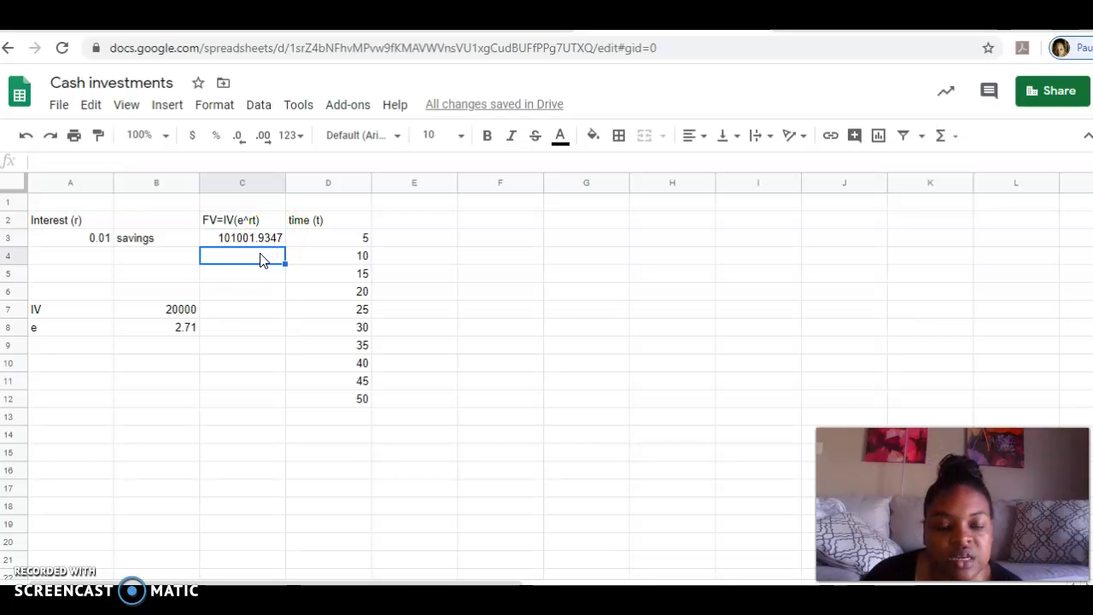
double_click(252, 256)
text(=)
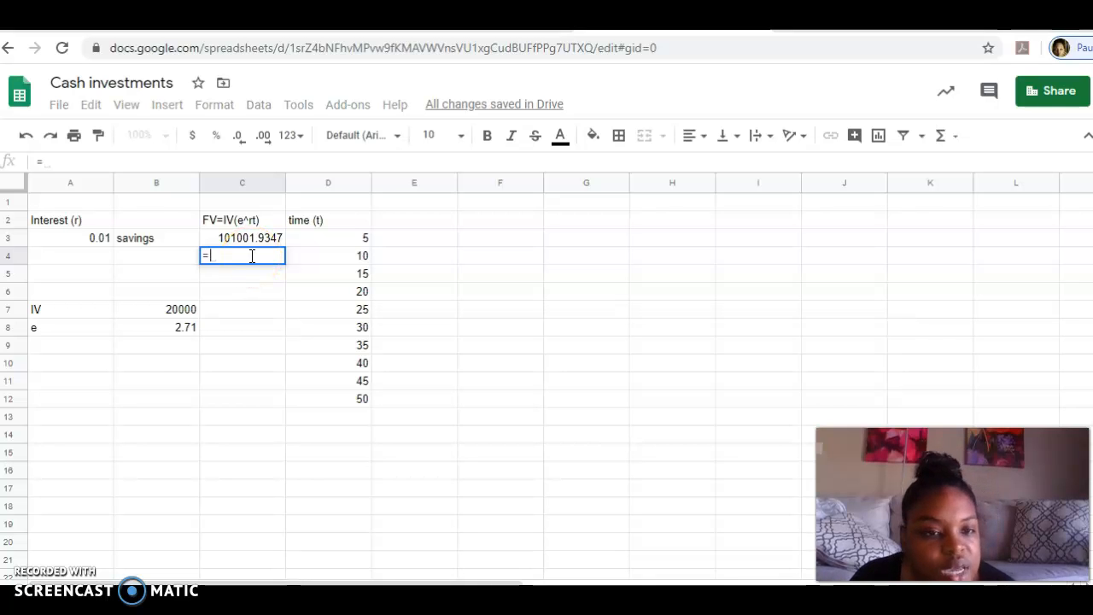
click(254, 258)
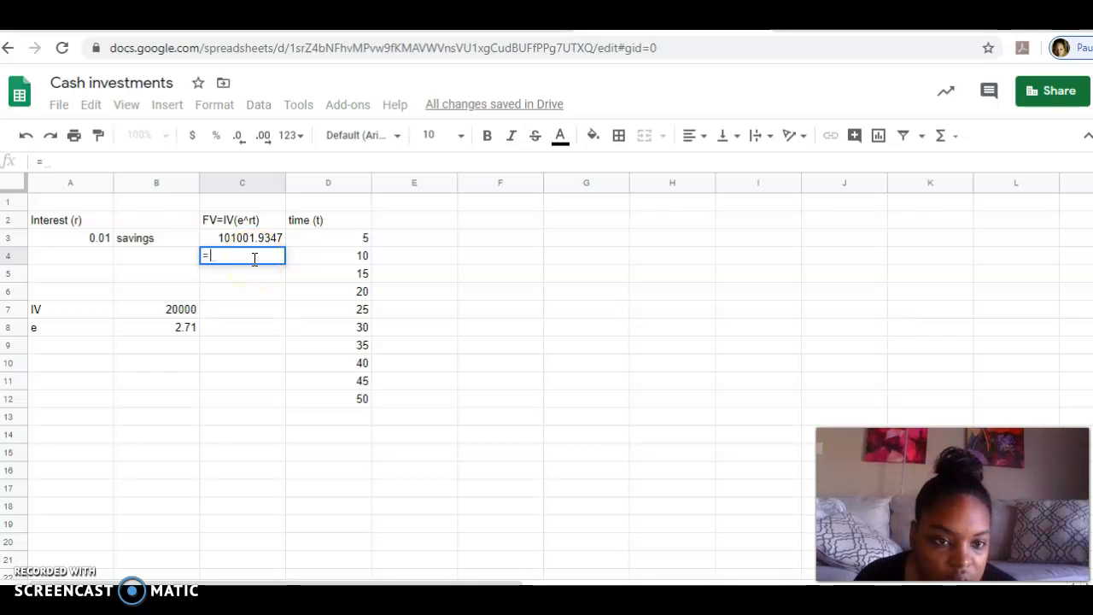
key(Escape)
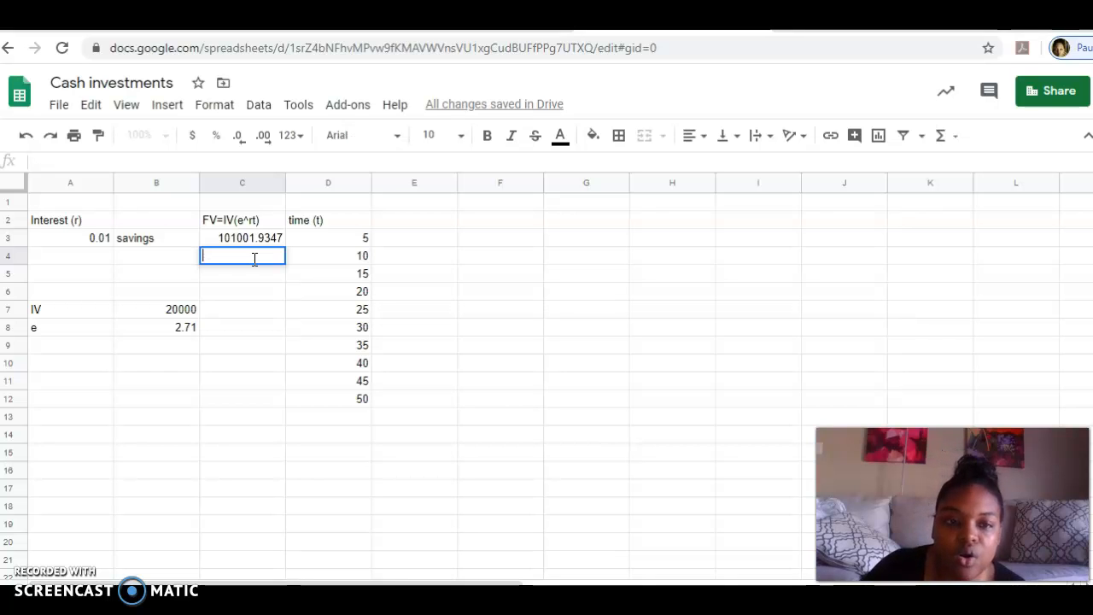
Examine the future value formula in cell C3 and the cells it references for IV, e, interest and time.
click(266, 241)
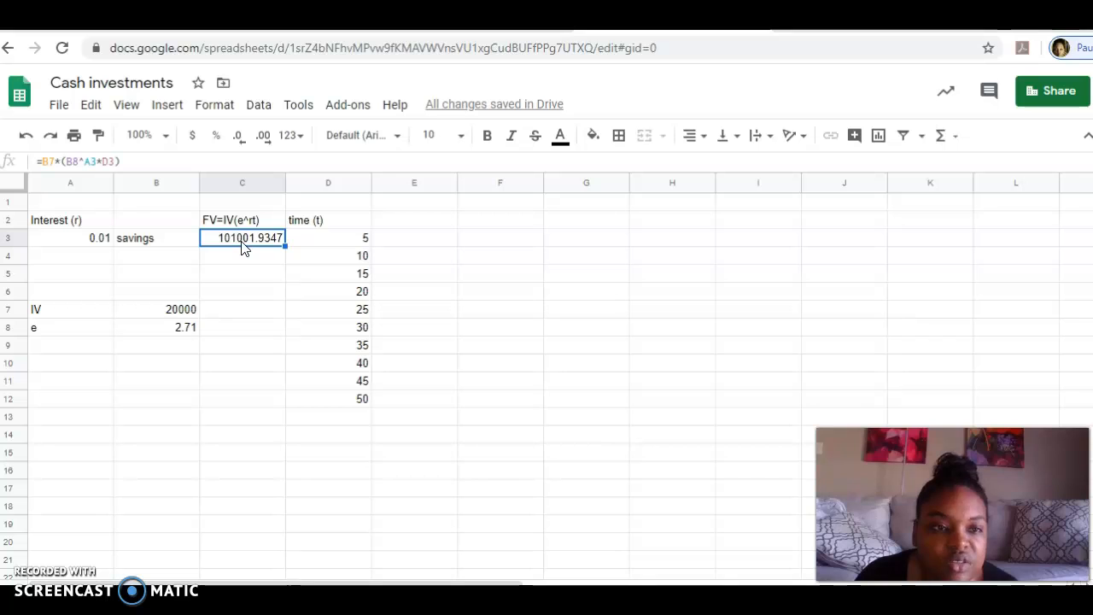
double_click(245, 242)
click(212, 237)
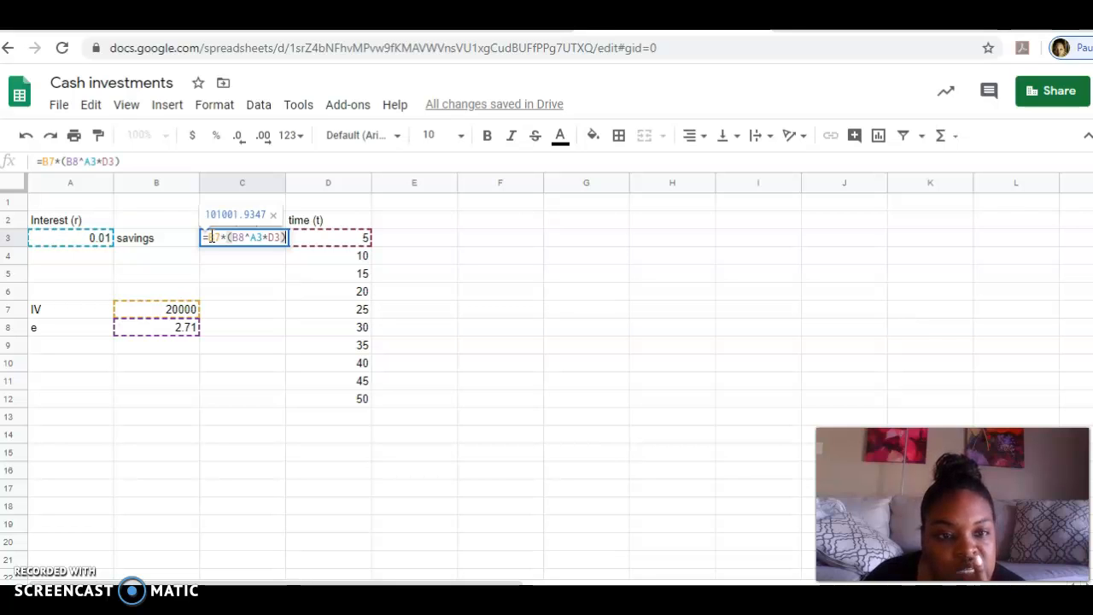
key(Escape)
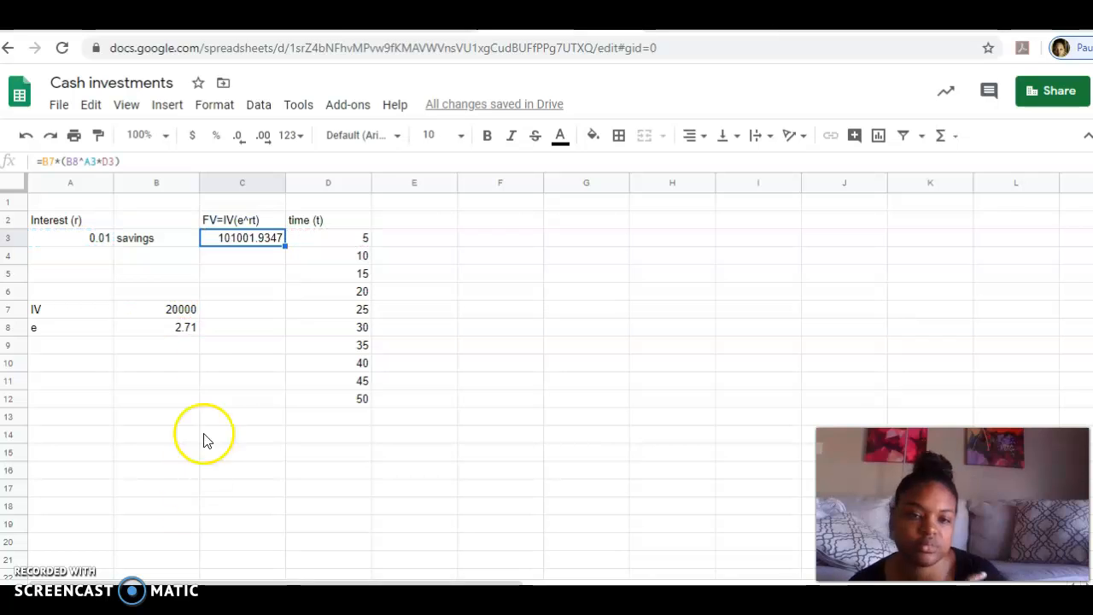
click(243, 257)
click(247, 239)
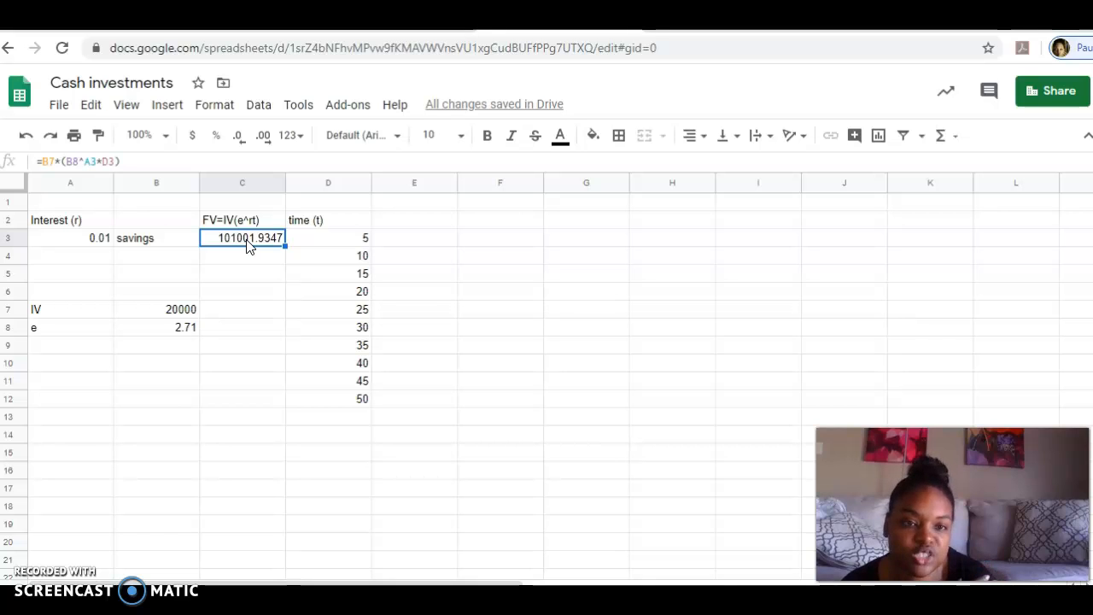
triple_click(248, 241)
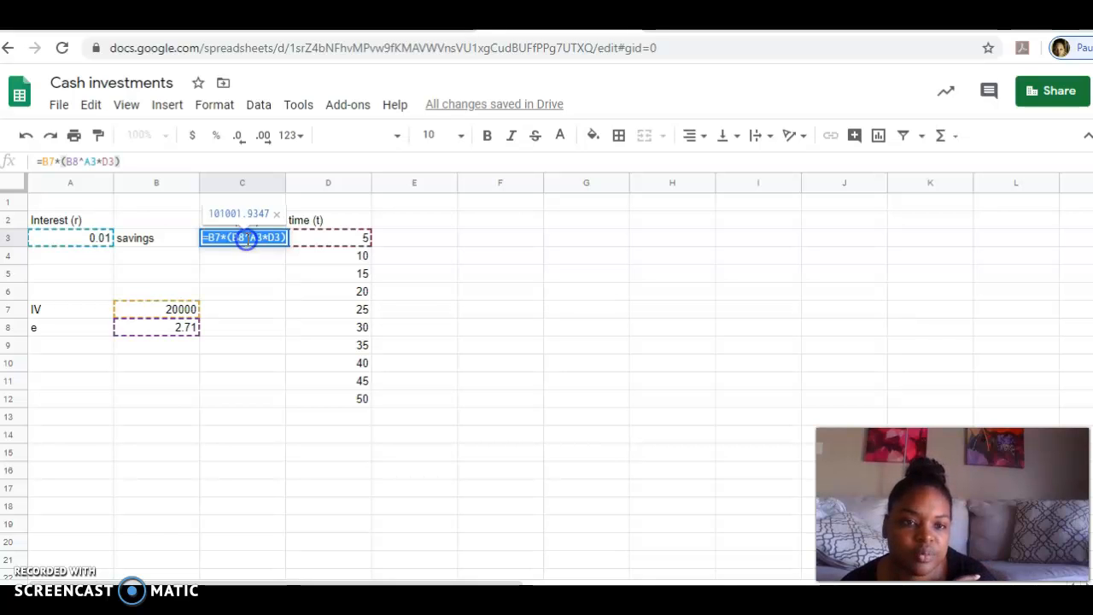
click(234, 240)
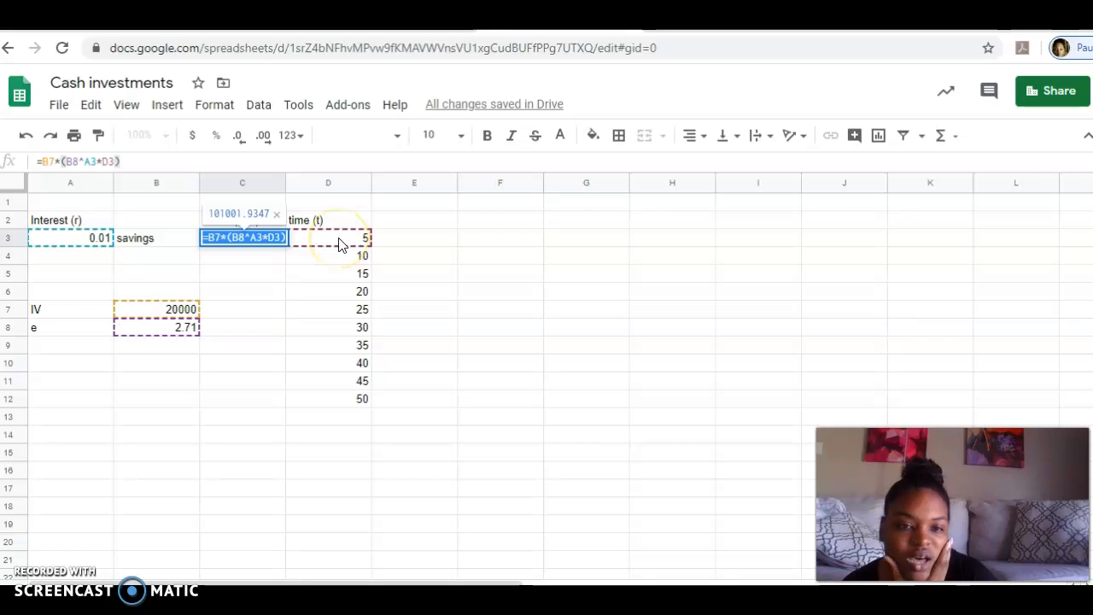
click(250, 262)
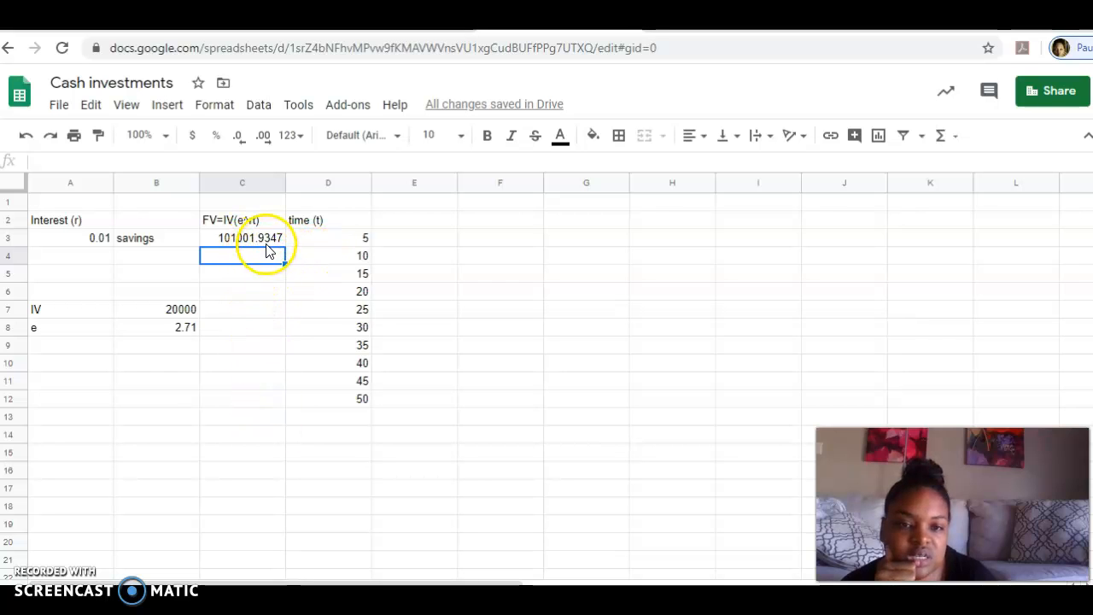
Try to copy the C3 future value formula down through cell C10 and inspect the last copy.
click(269, 243)
click(262, 245)
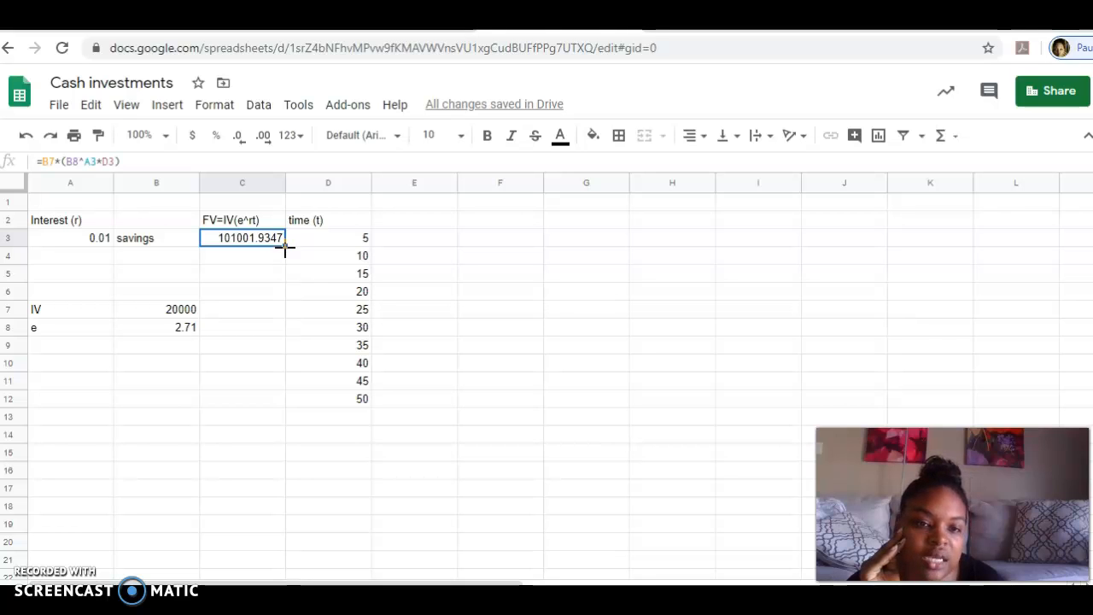
drag(286, 251, 285, 371)
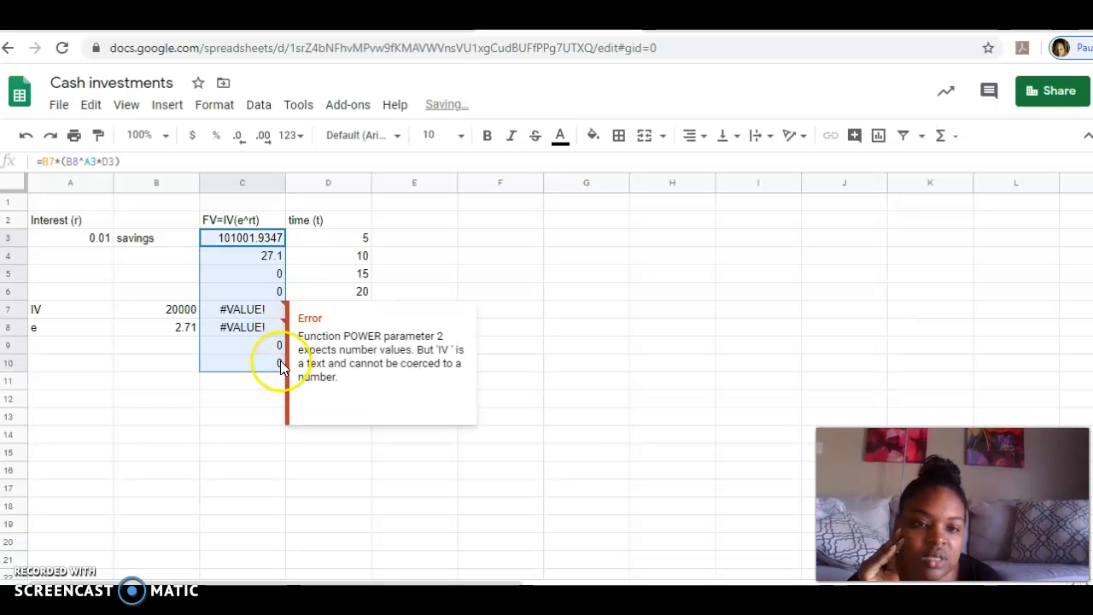
click(265, 368)
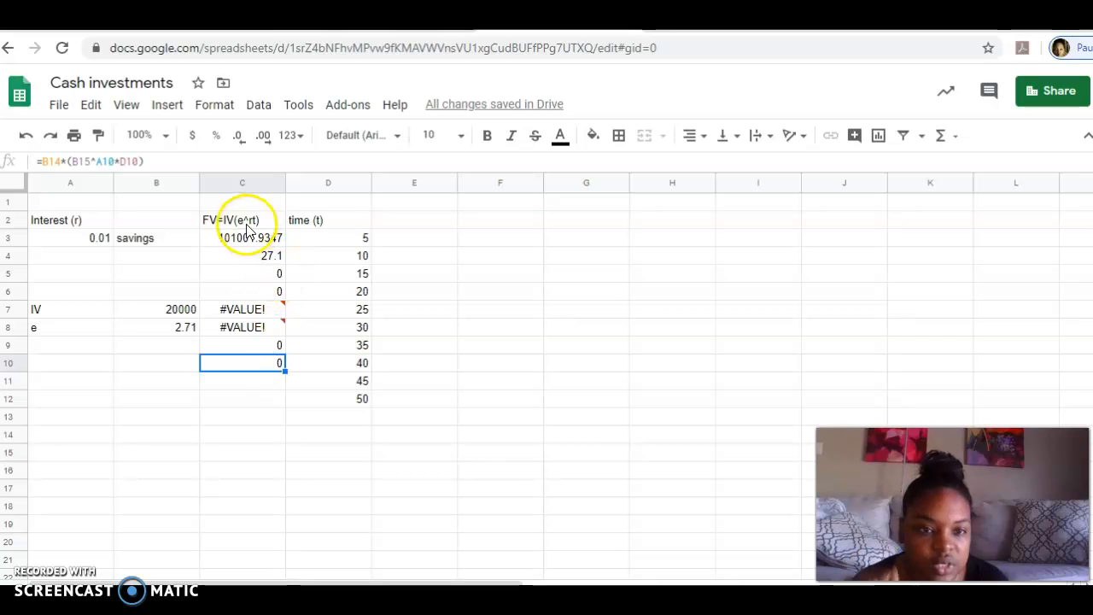
click(264, 368)
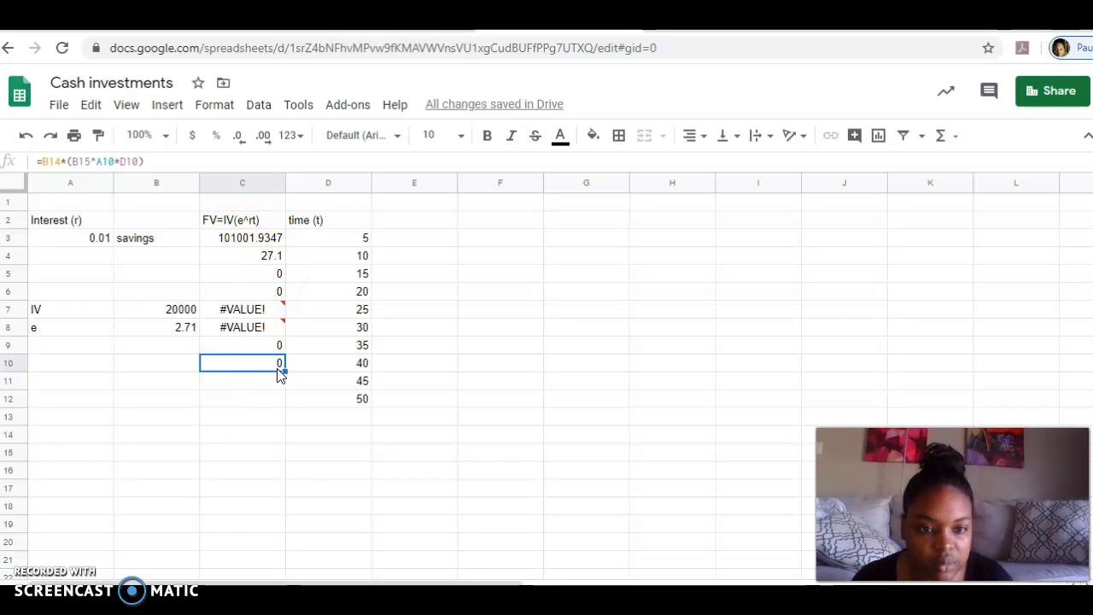
Clear the copied formulas from cells C4 through C10, keeping only the original in C3.
click(252, 261)
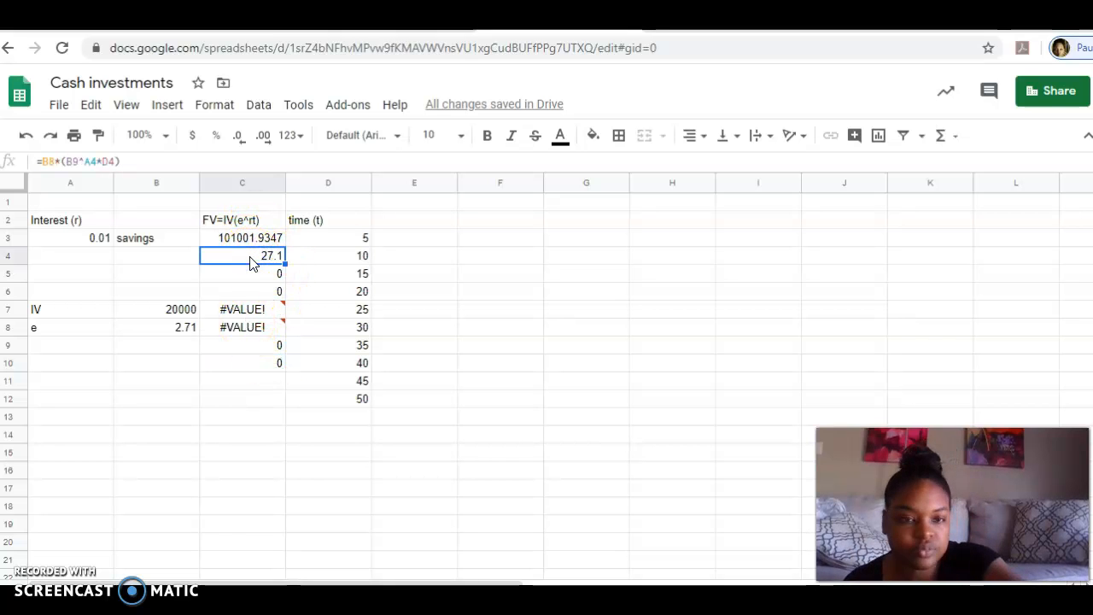
key(Delete)
key(Down)
key(Delete)
key(Down)
key(Delete)
key(Down)
key(Delete)
key(Down)
key(Delete)
key(Down)
key(Delete)
key(Down)
key(Delete)
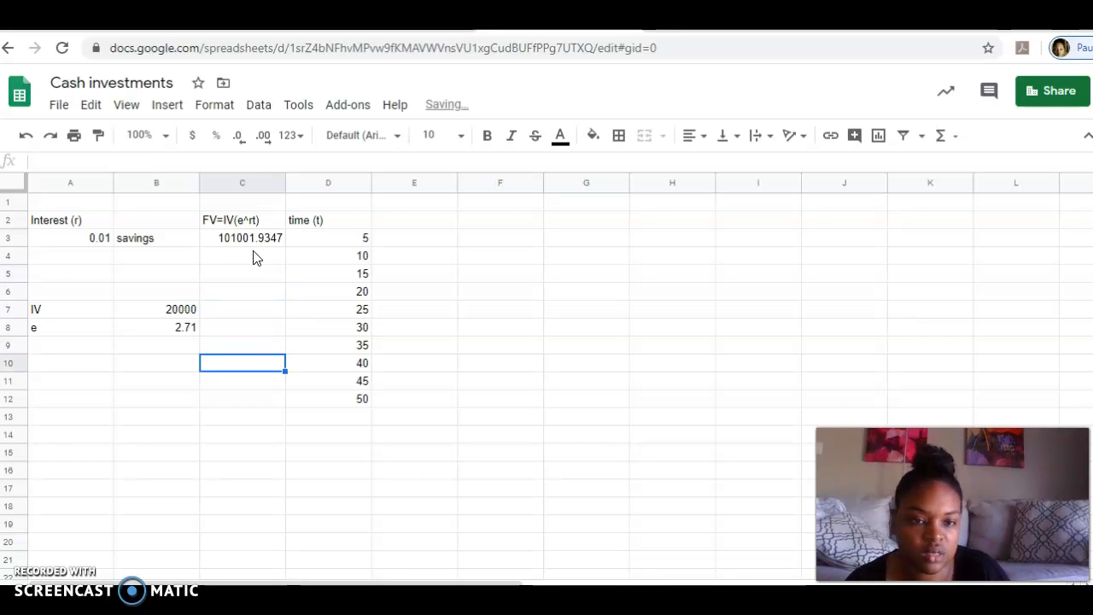
Try filling the C3 formula down through C12, and clear the copies from cells C4 through C12.
click(256, 242)
drag(285, 244, 280, 400)
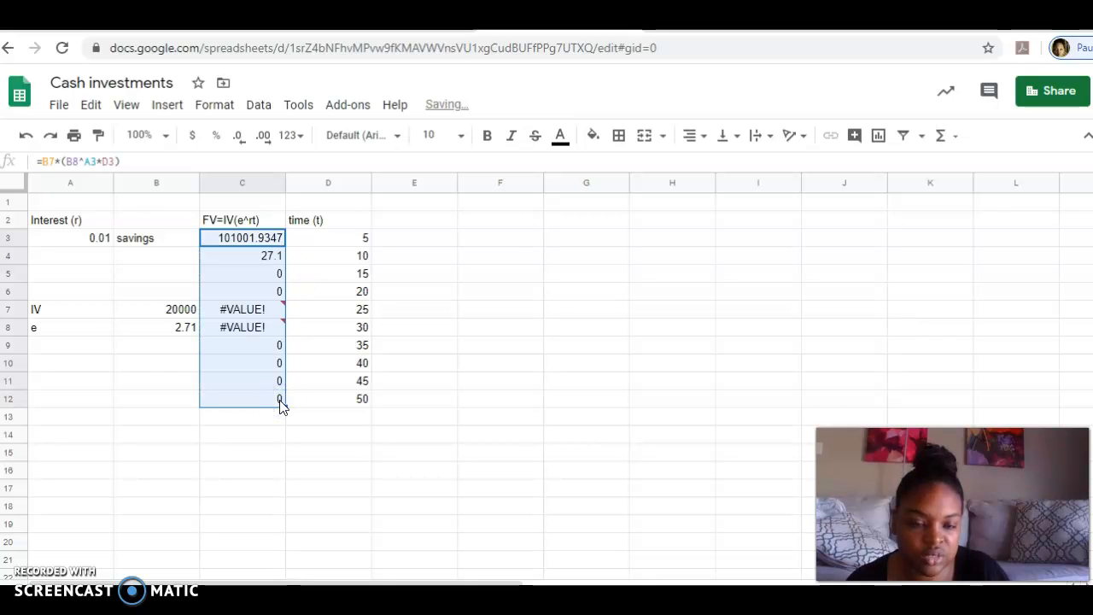
click(262, 357)
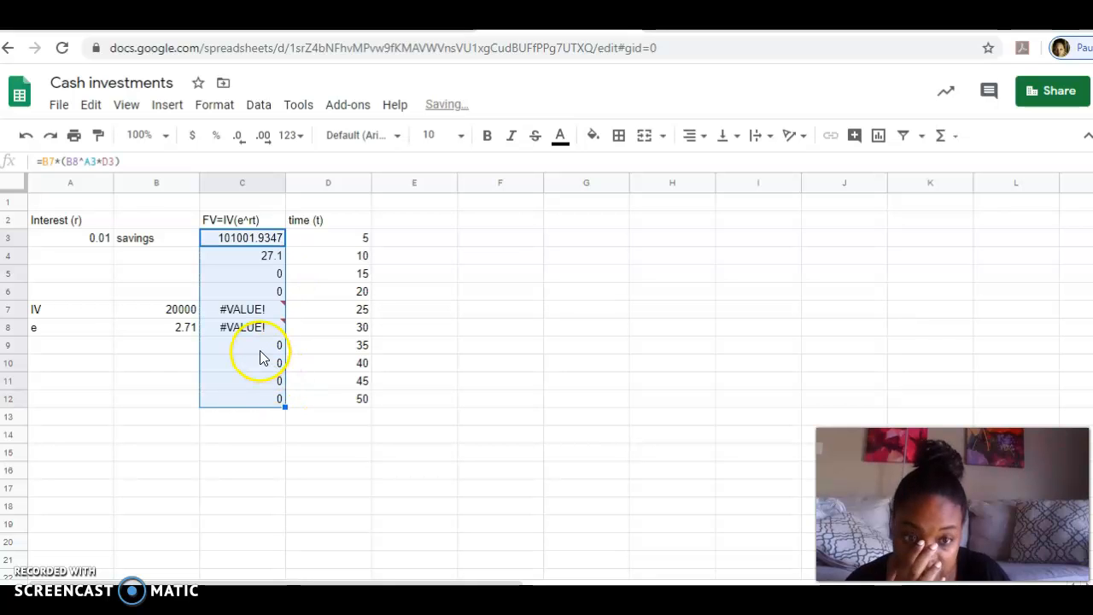
click(261, 256)
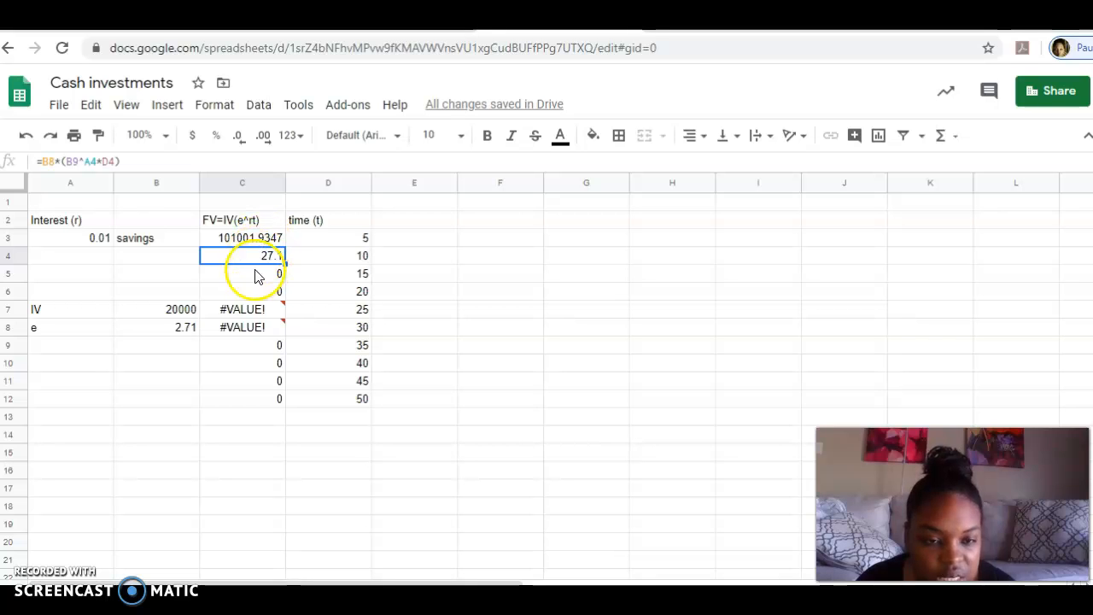
click(268, 402)
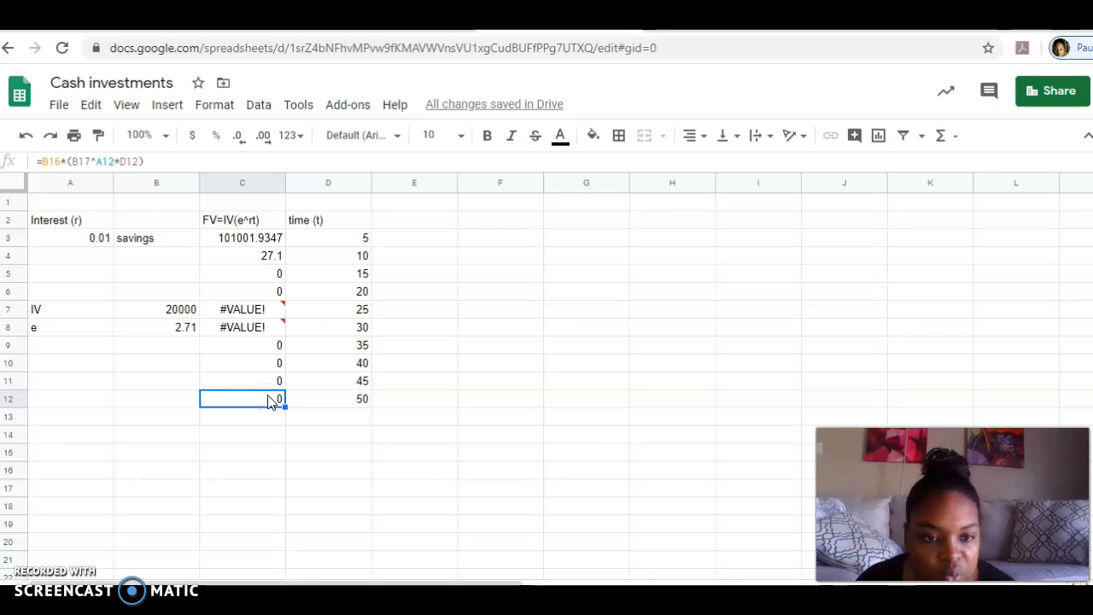
drag(256, 256, 252, 403)
key(Delete)
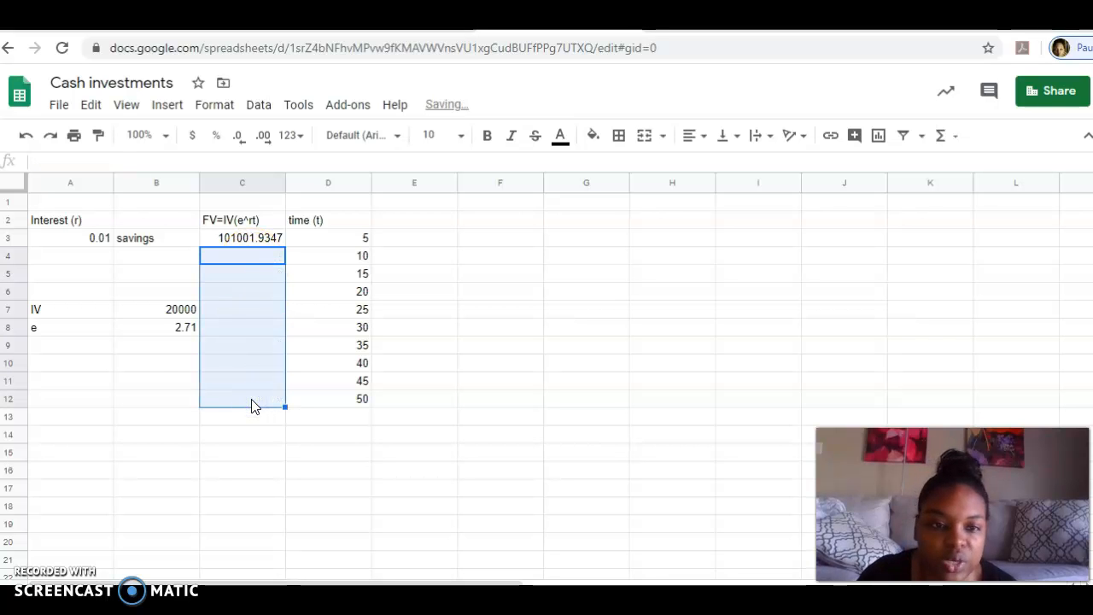
Recheck the project document's formula and enclose the C3 exponent in parentheses, making the formula =B7*(B8^(A3*D3)).
click(255, 240)
double_click(255, 237)
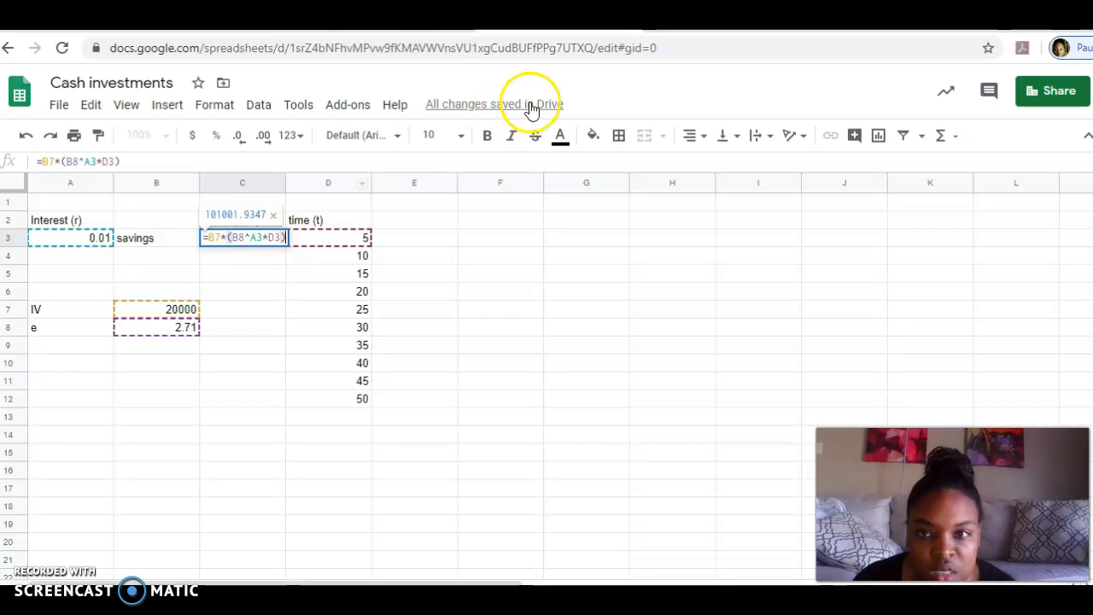
click(735, 23)
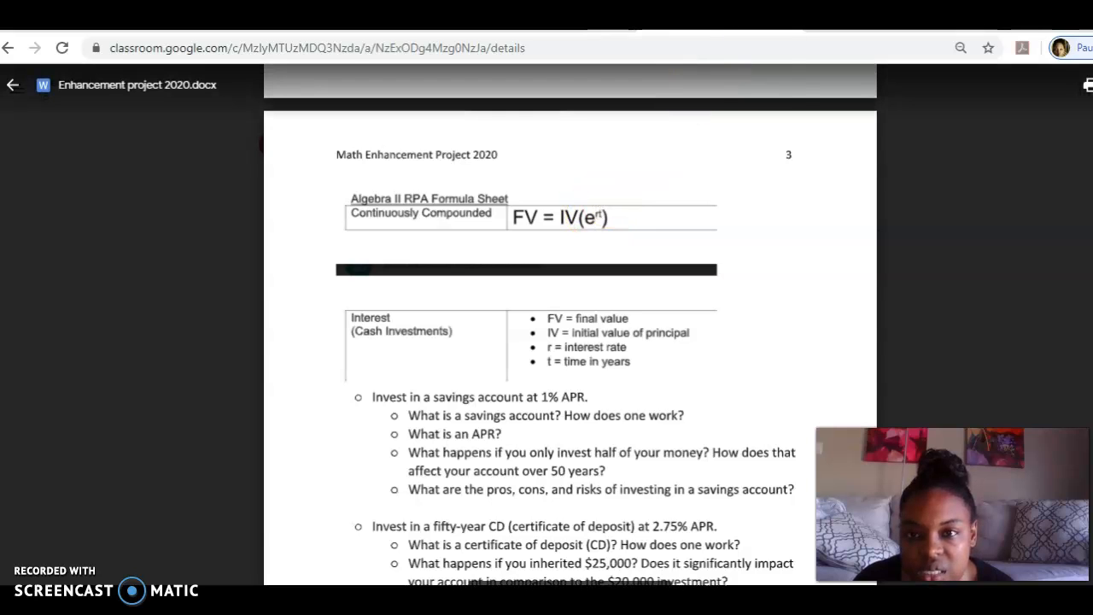
click(540, 19)
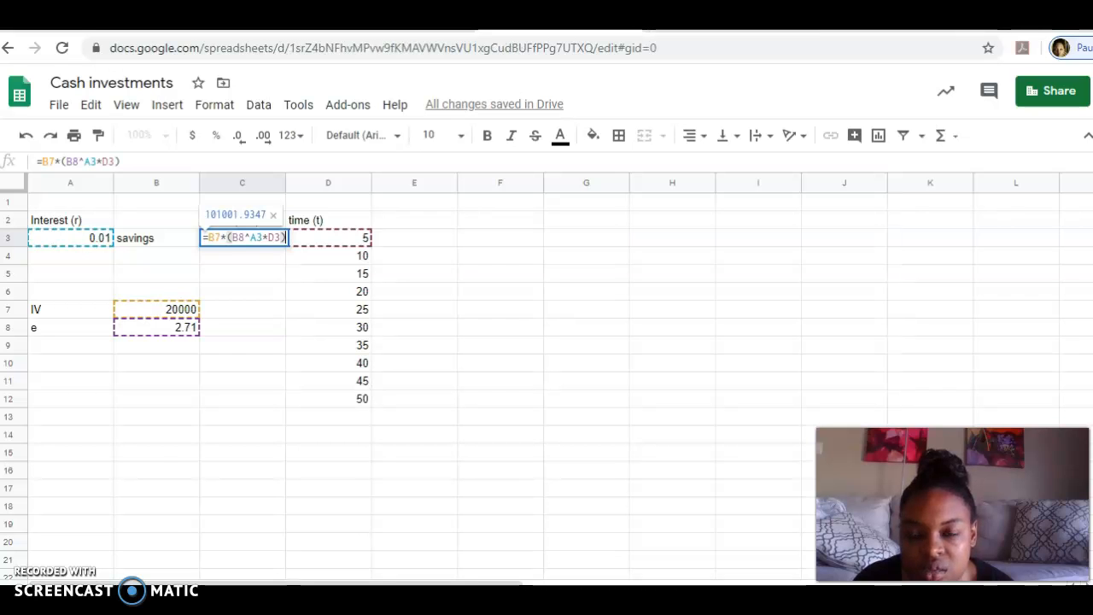
click(250, 238)
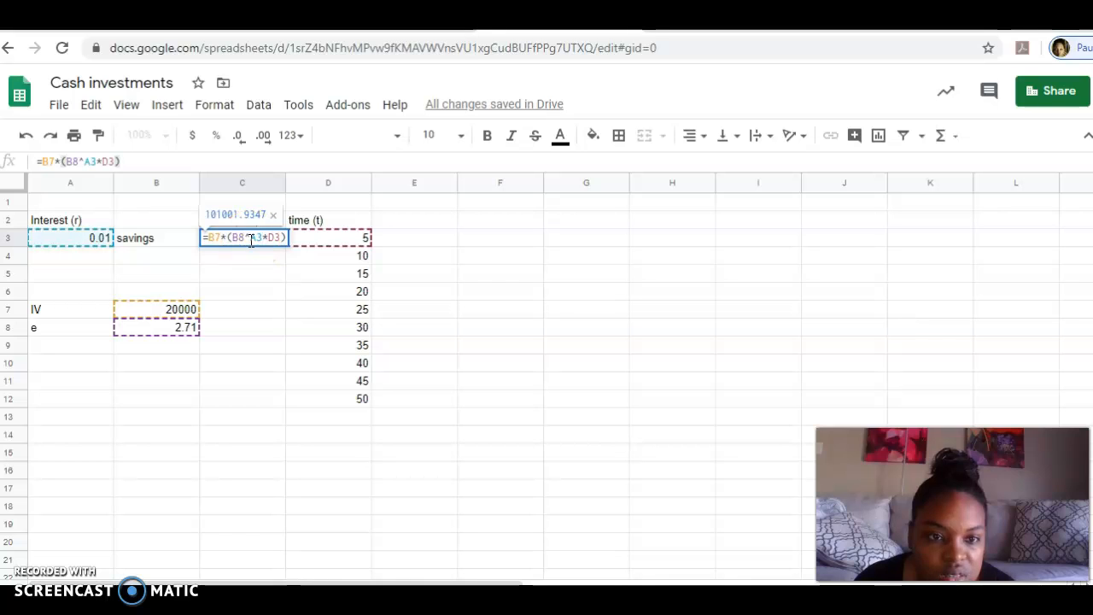
text(()
click(276, 238)
text())
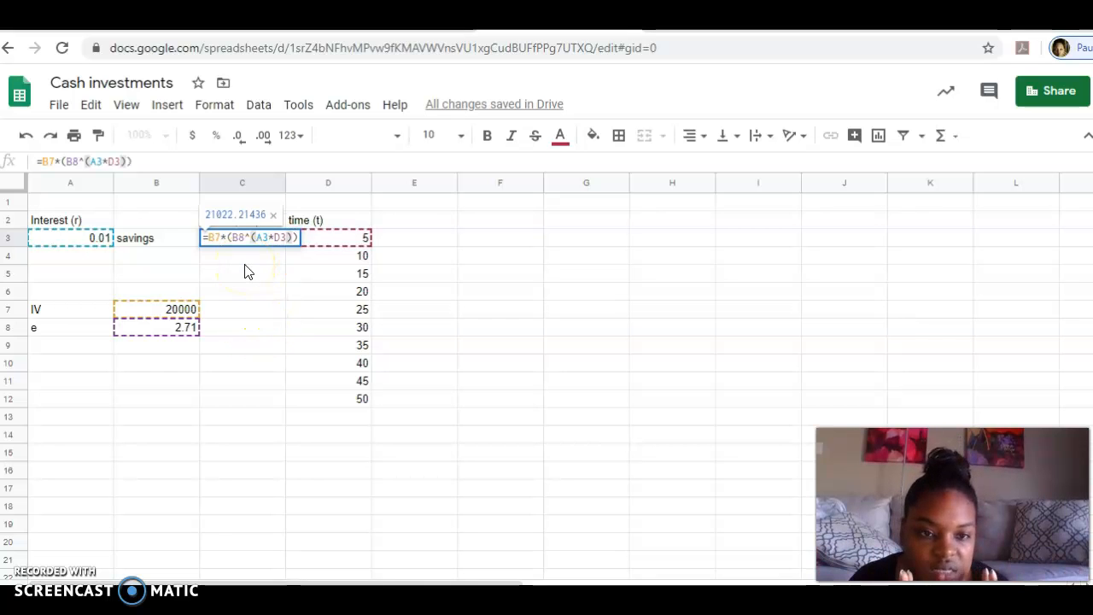
key(Return)
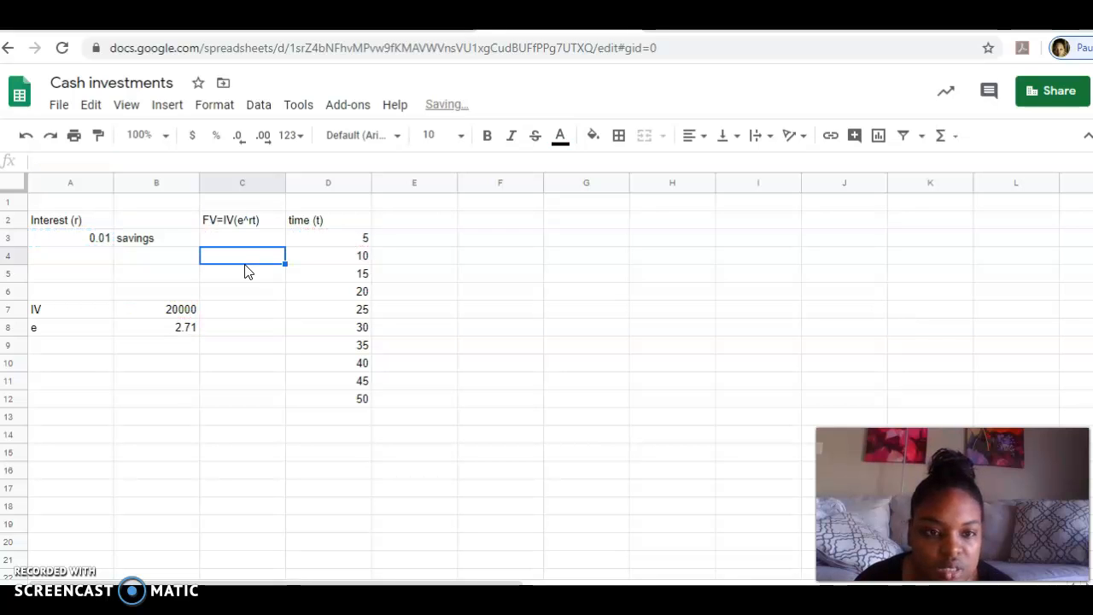
Review the corrected future value formula and its cell references in C3, leaving that cell selected.
click(251, 239)
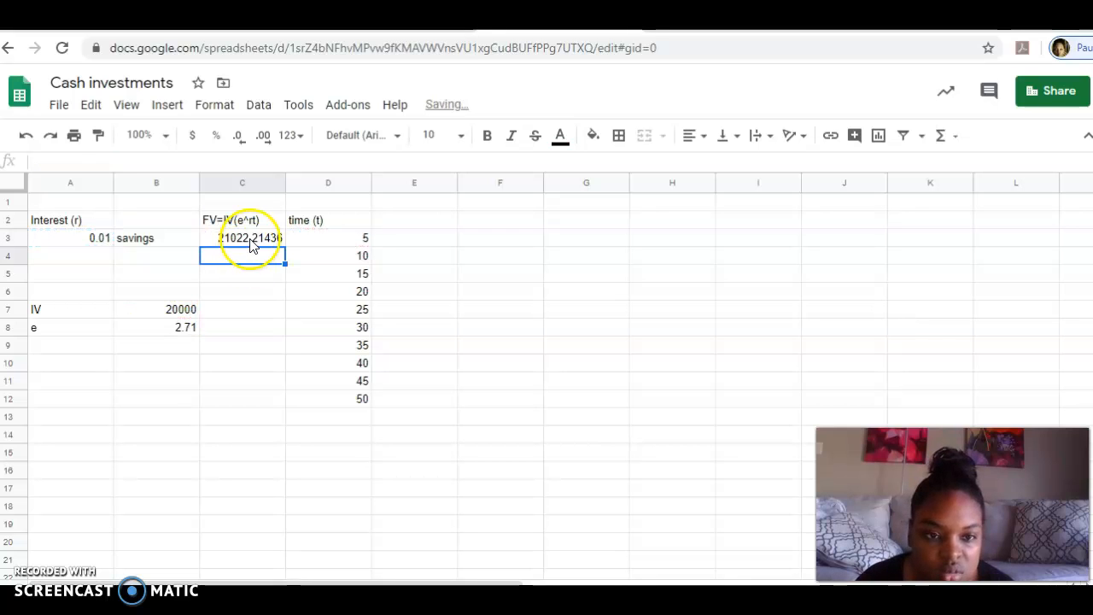
double_click(251, 239)
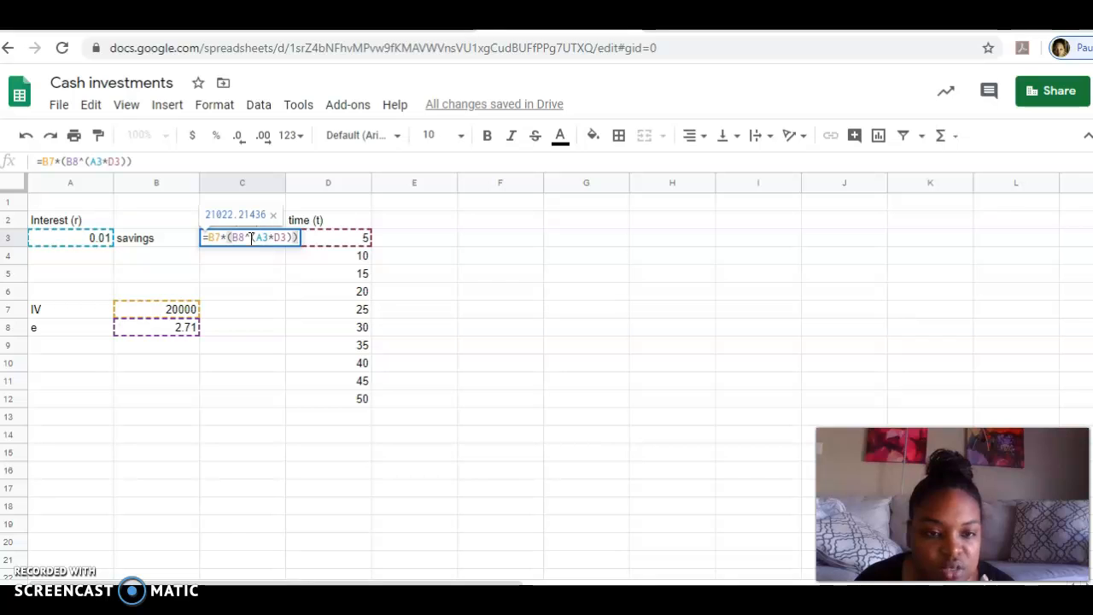
click(251, 272)
click(253, 239)
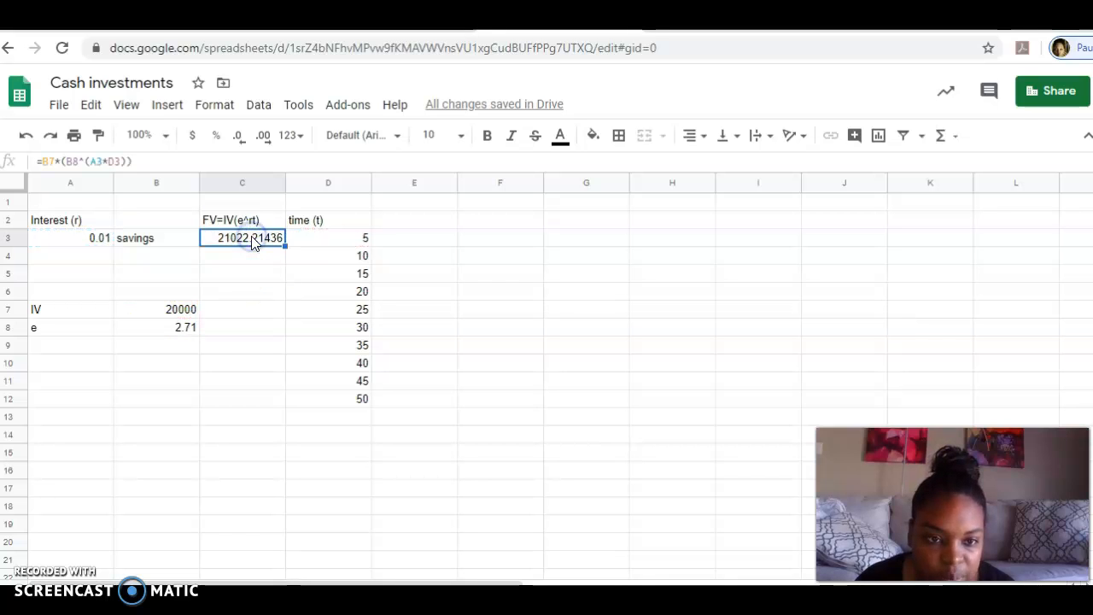